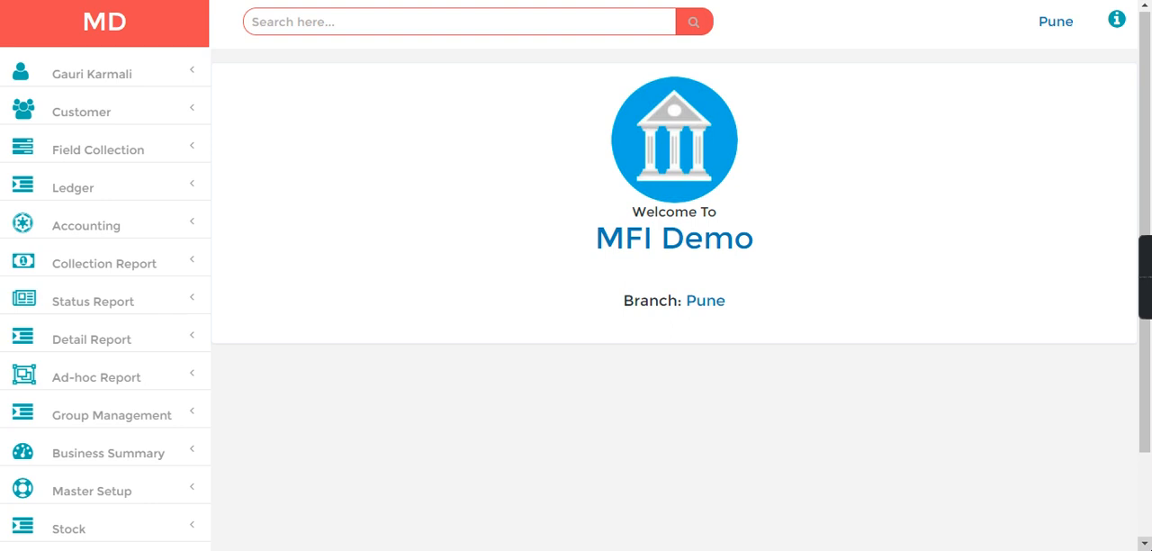
- Start a new ledger entry of type Ledger under the parent group Indirect Incomes
scroll(1149, 72, "down", 1)
scroll(1149, 72, "up", 1)
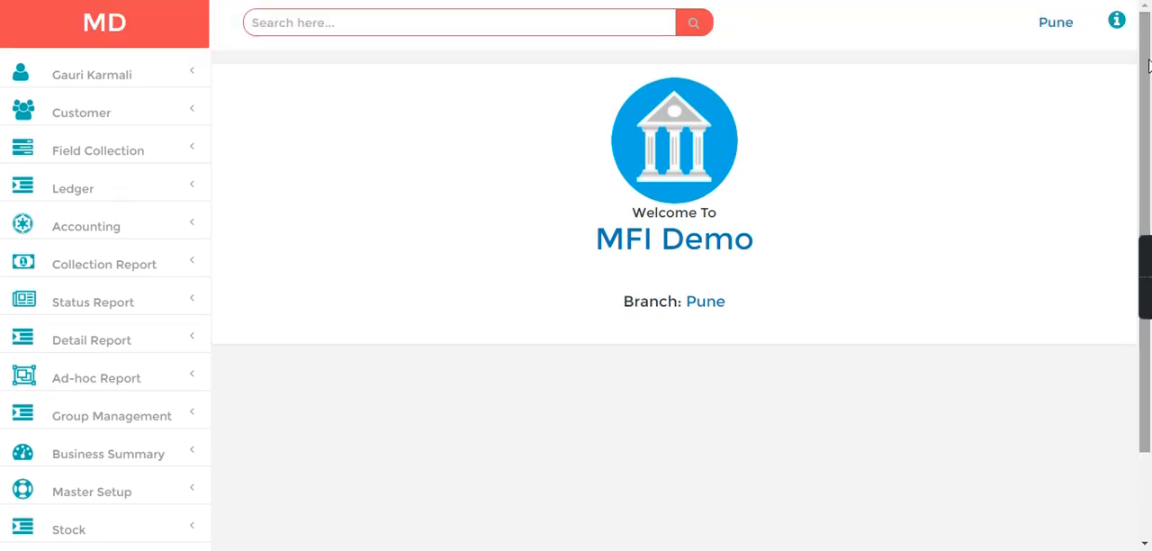
left_click(87, 190)
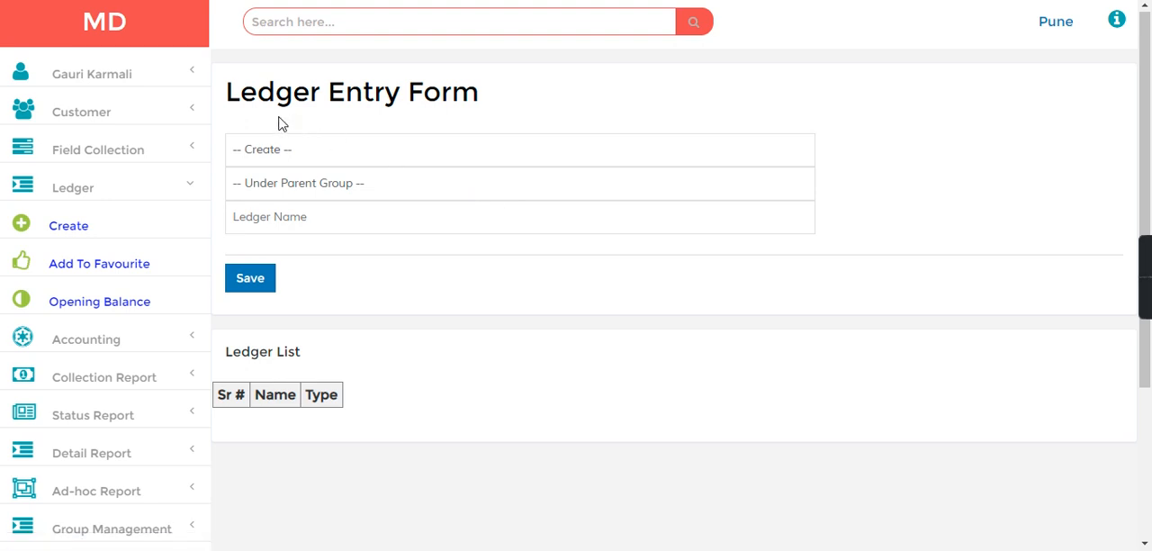
left_click(257, 149)
left_click(253, 205)
left_click(350, 186)
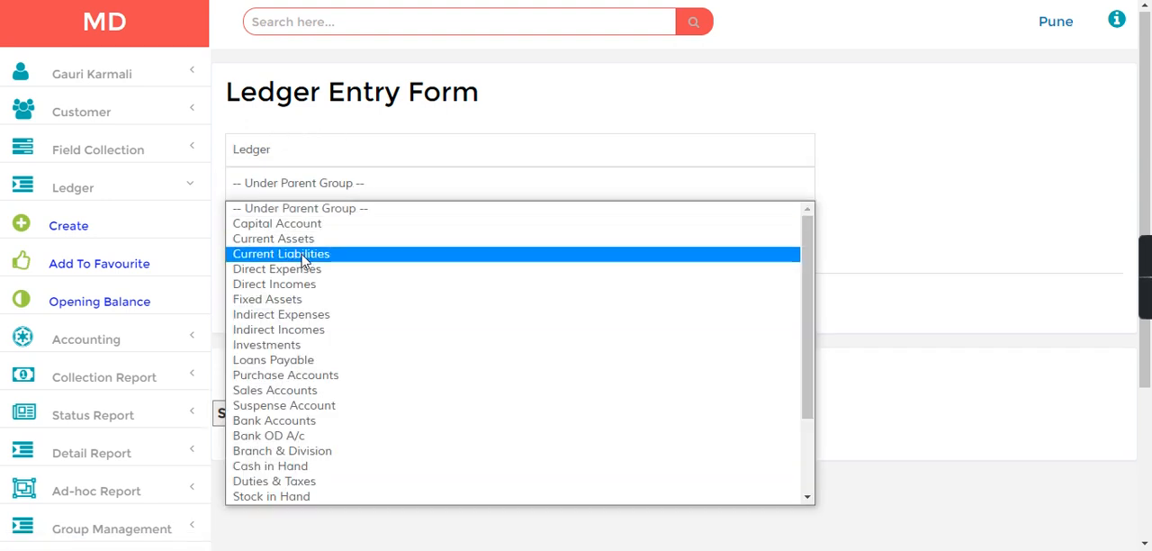
key("i")
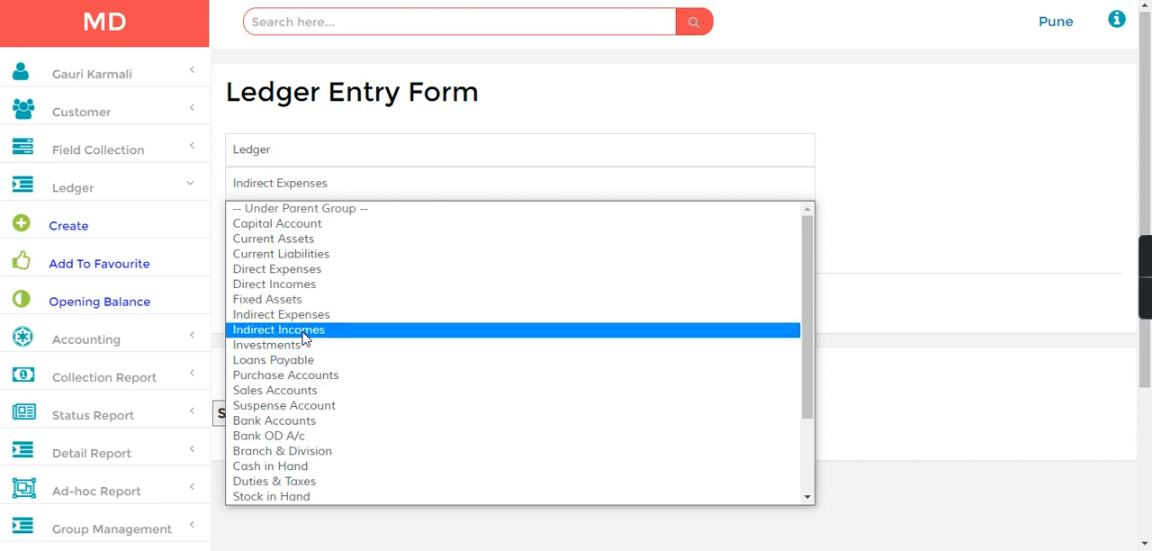
left_click(303, 329)
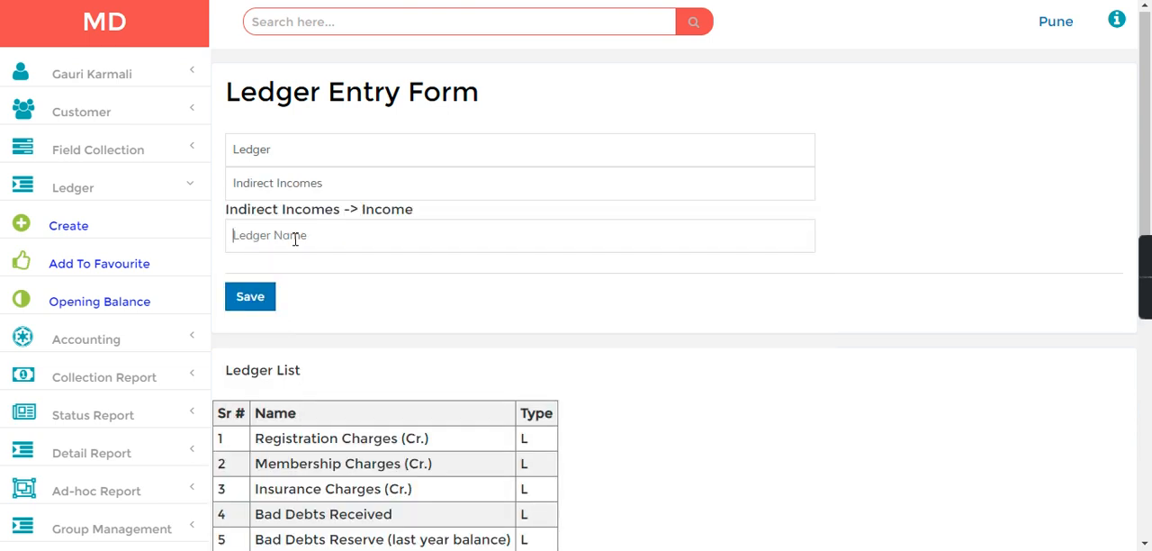
- Name the new ledger Subvention Charges and save it
type("Subvention Charges")
left_click(249, 306)
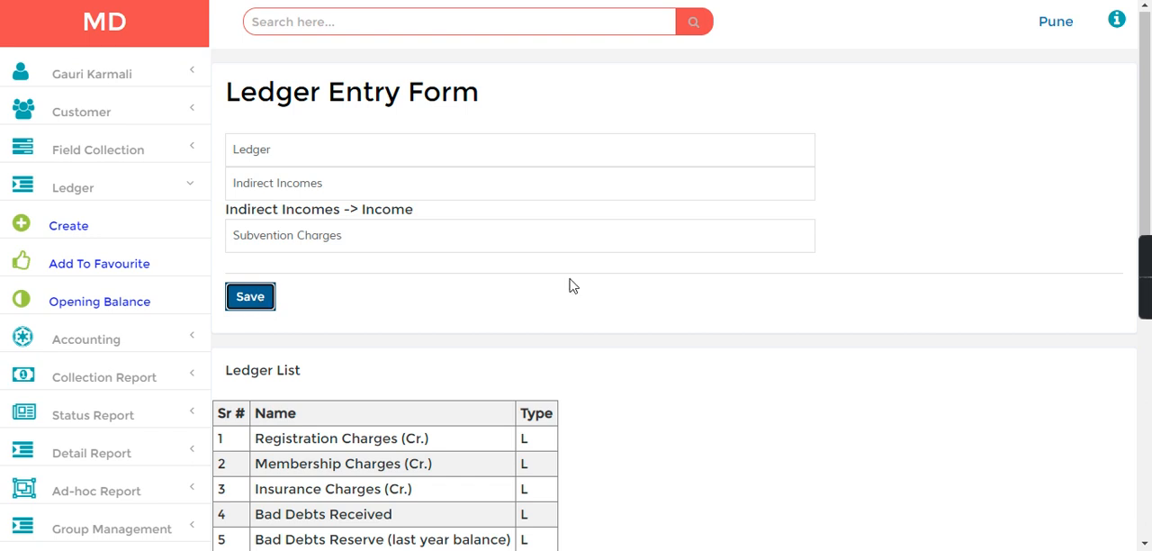
- In the favourite ledger list, set the Loan Auto Config of Subvention Charges to 5 % and save it
left_click(87, 278)
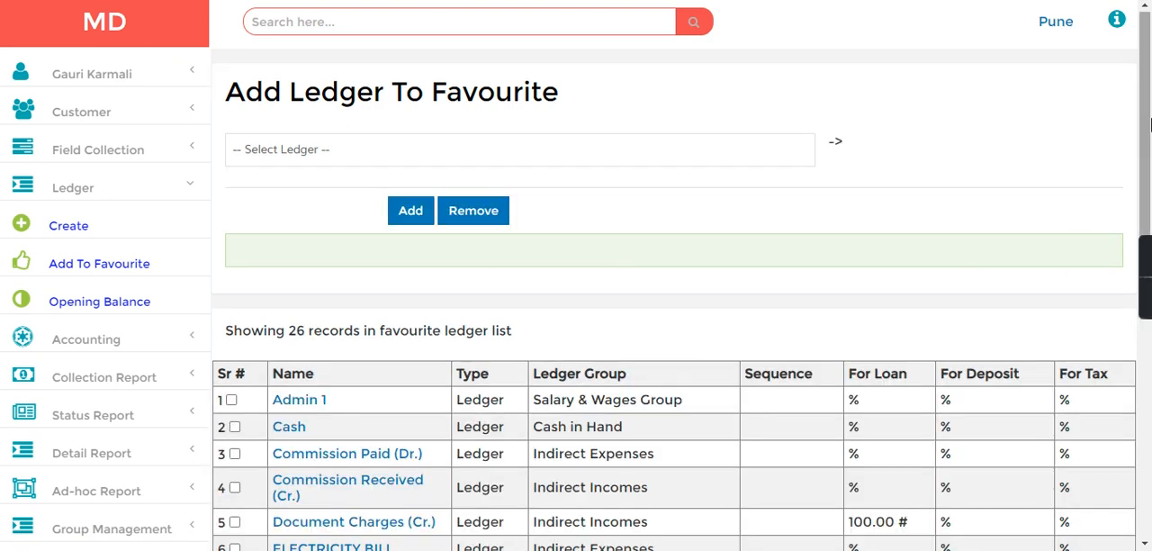
left_click_drag(1149, 153, 1149, 409)
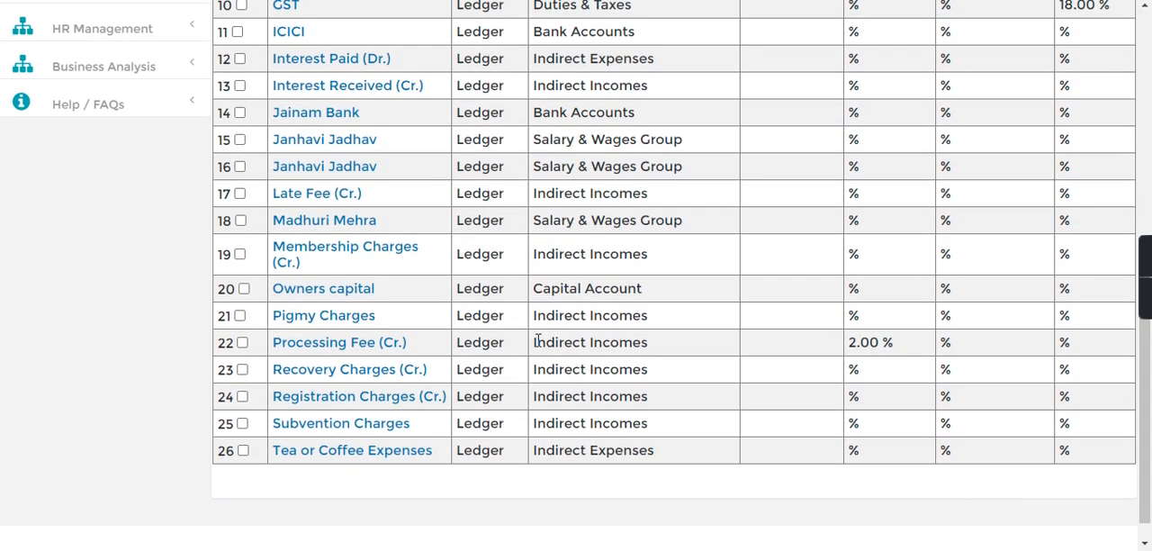
left_click(343, 433)
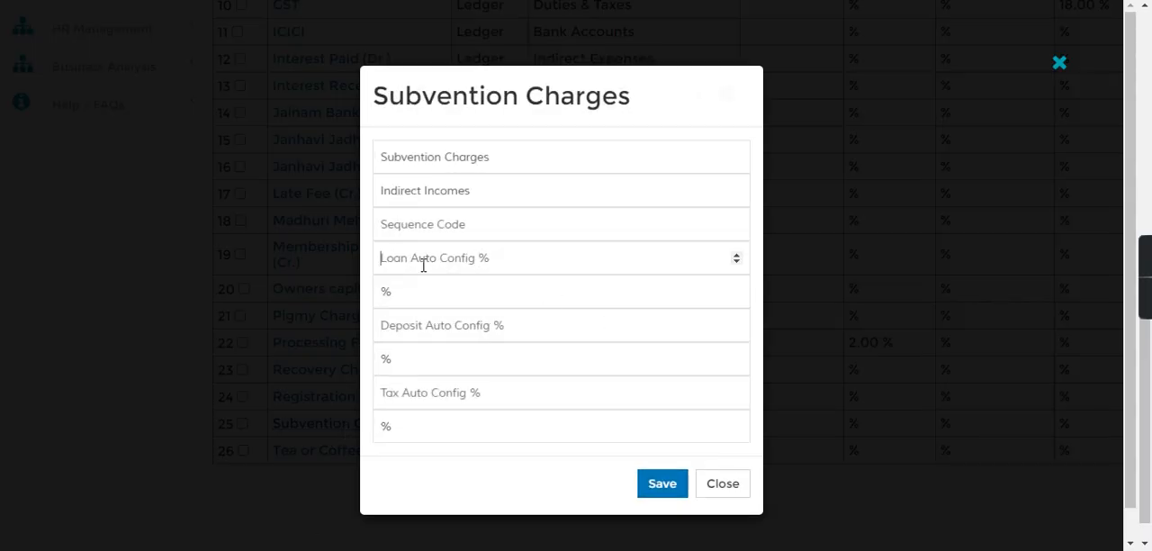
type("5")
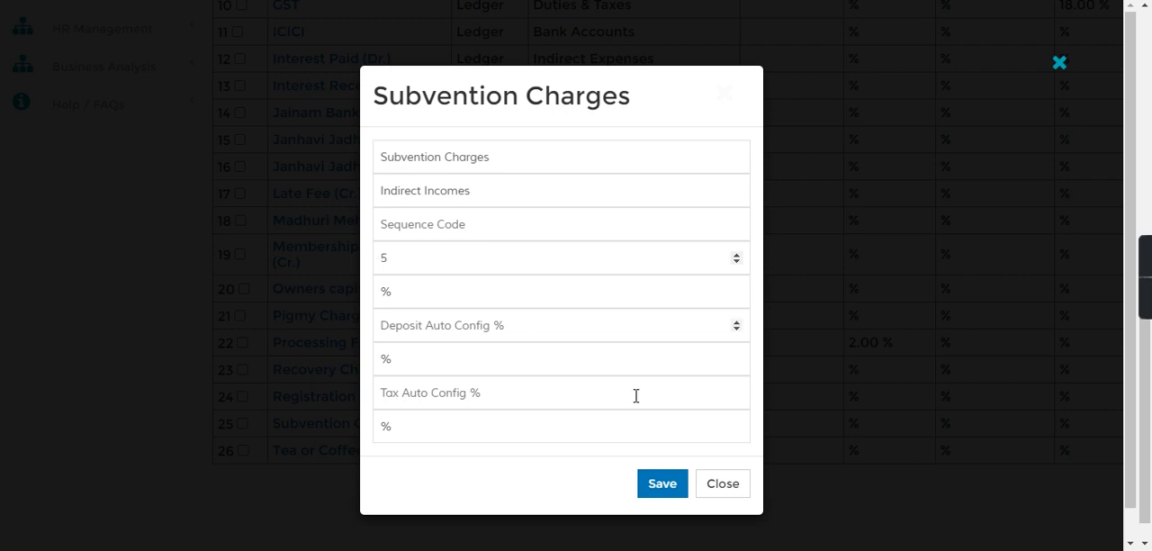
left_click(651, 487)
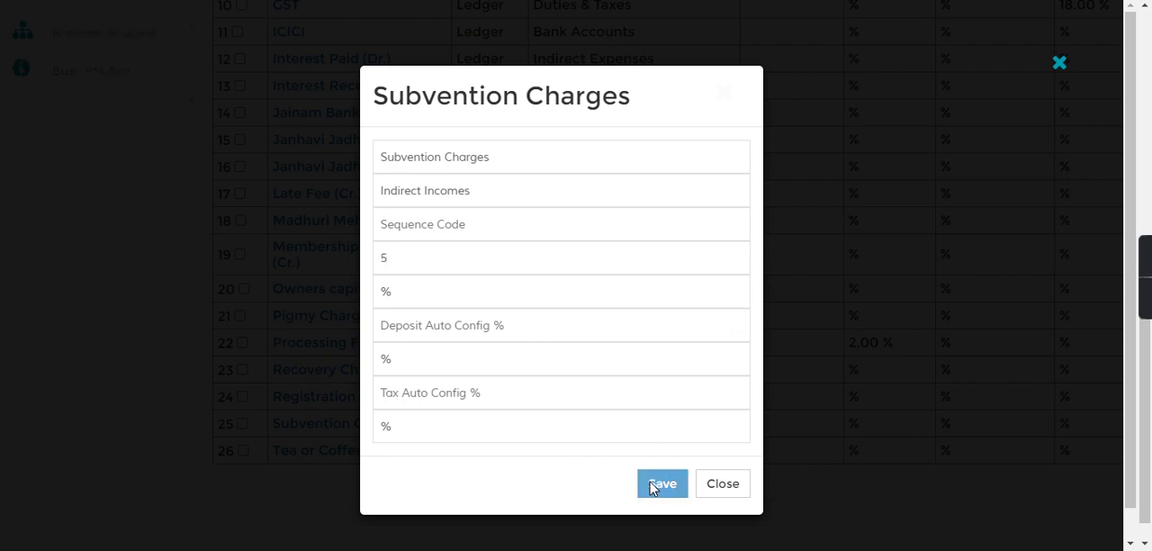
left_click(727, 483)
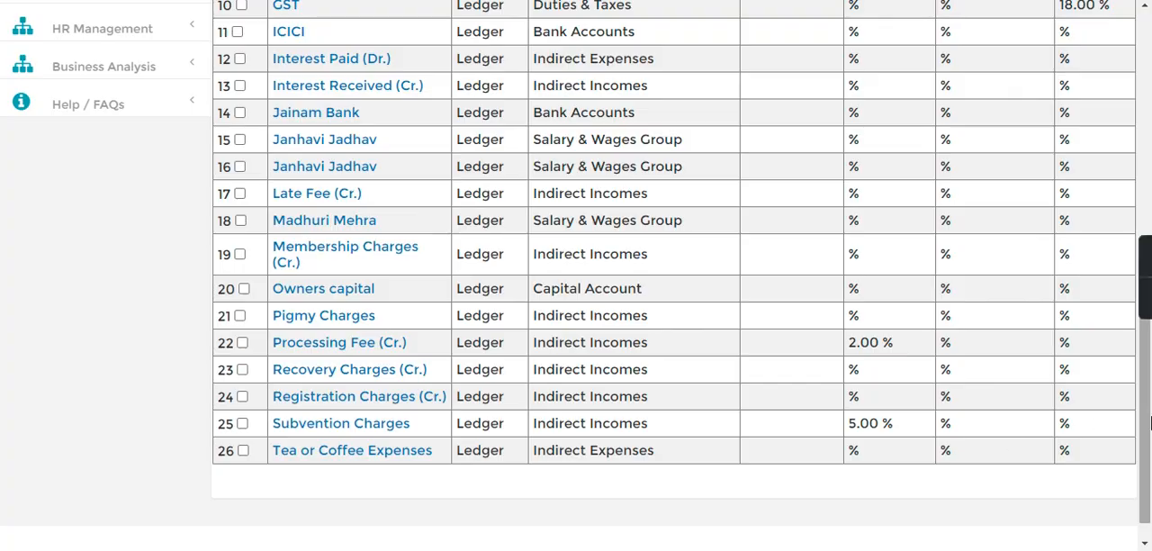
- Open the master setup's Setting Entry Form and choose the Money Lending category
left_click_drag(1150, 442, 1149, 323)
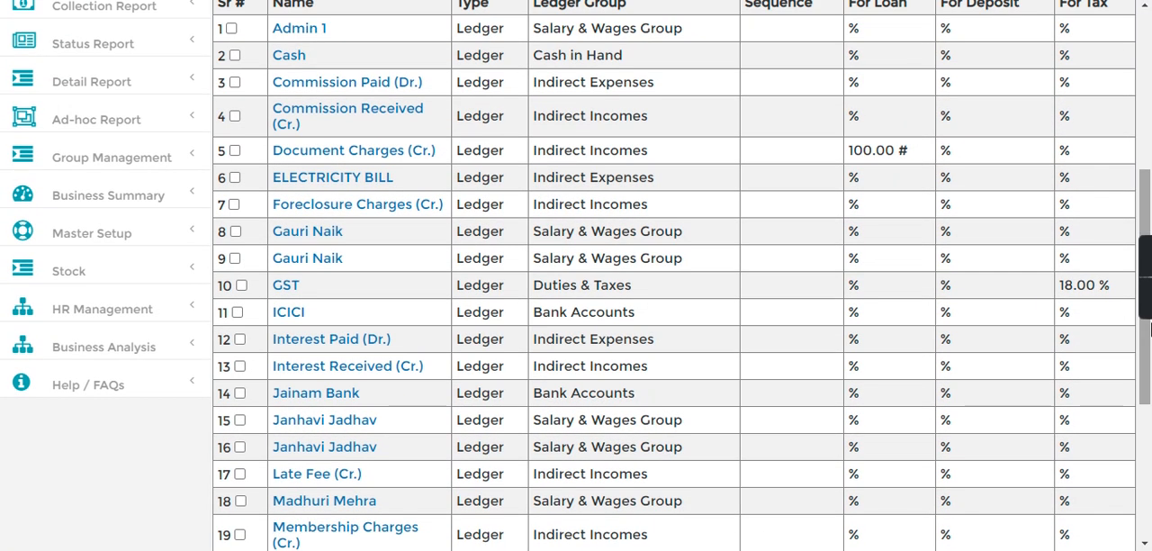
left_click(115, 235)
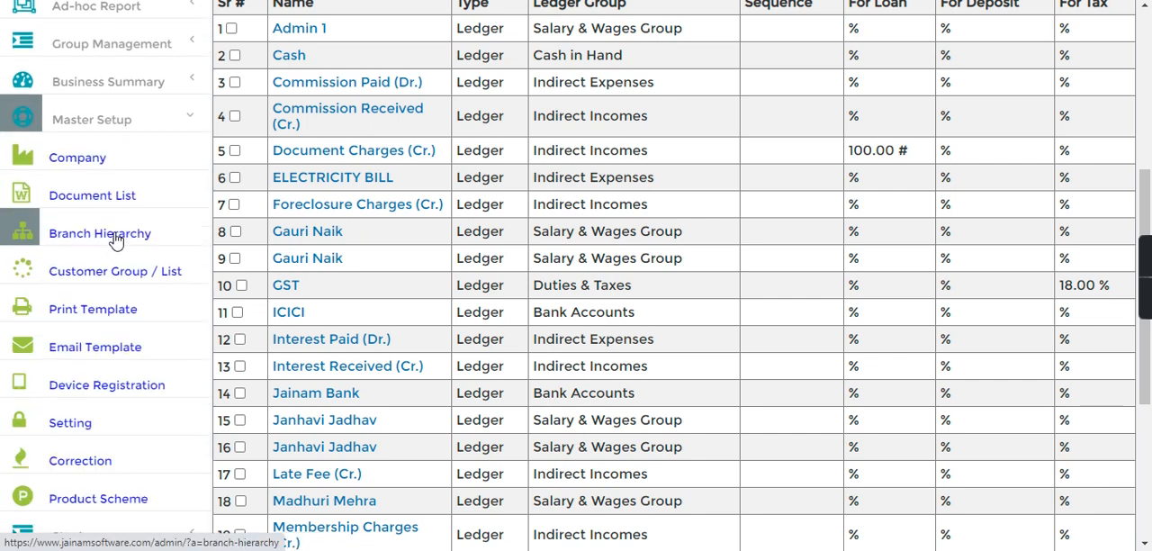
left_click(70, 429)
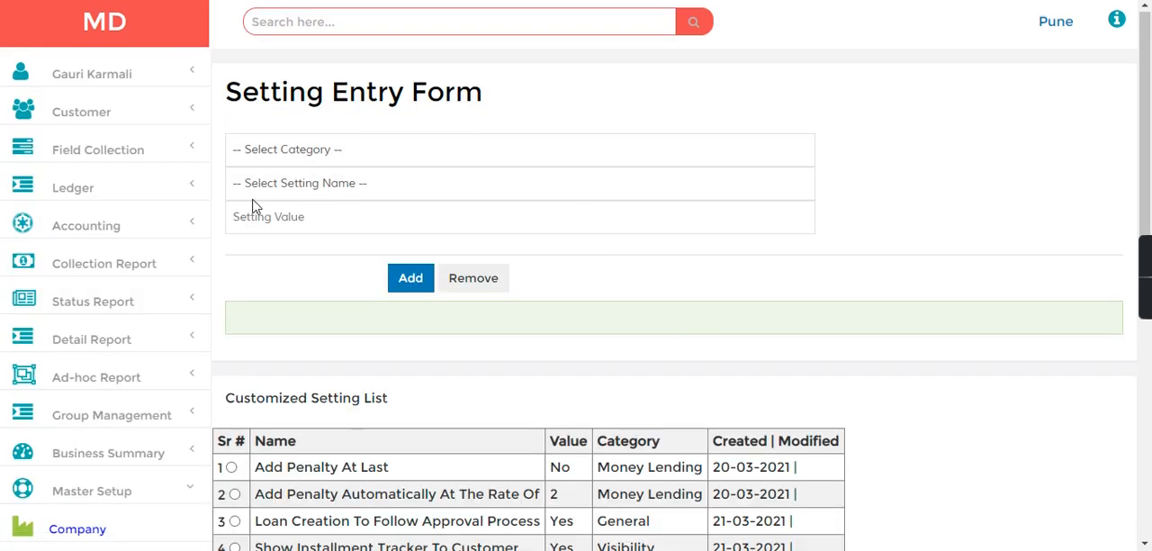
left_click(293, 158)
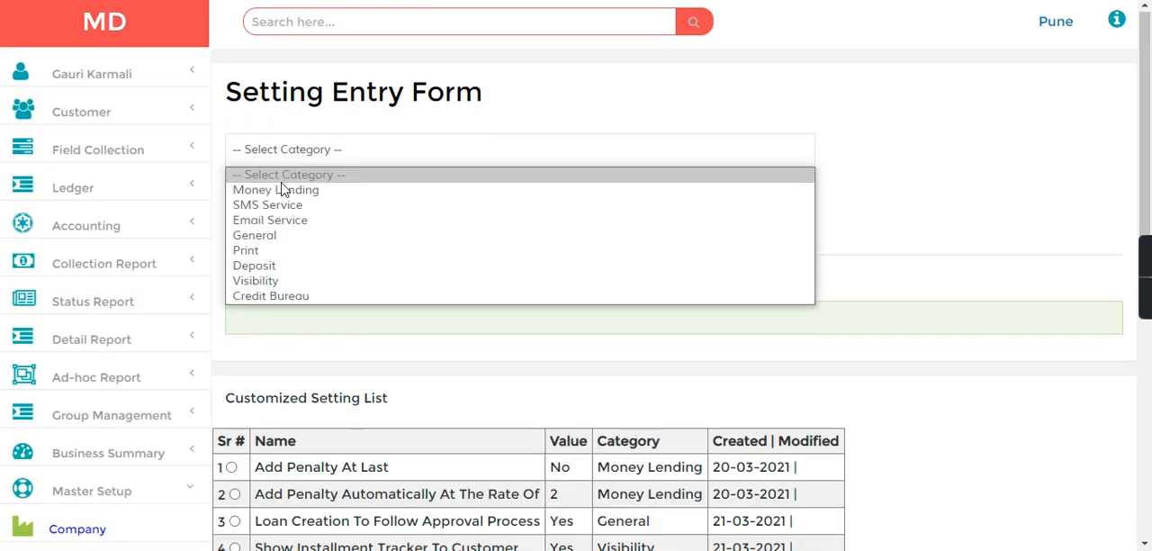
left_click(283, 190)
- Add the setting Deduct Document Charges From Principal with the value Yes and check its entry in the Customized Setting List
left_click(342, 191)
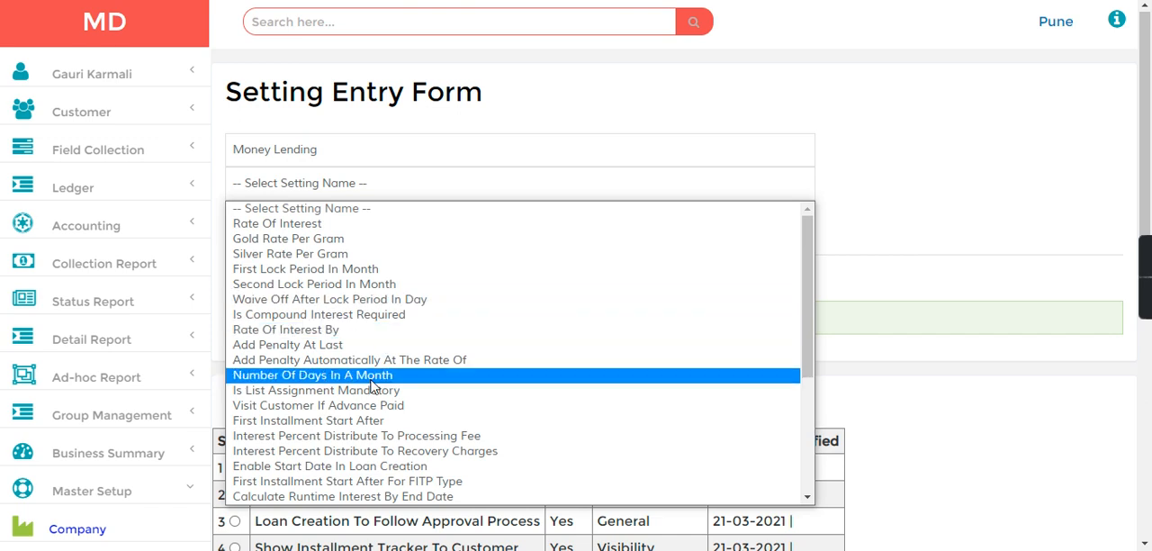
key("d")
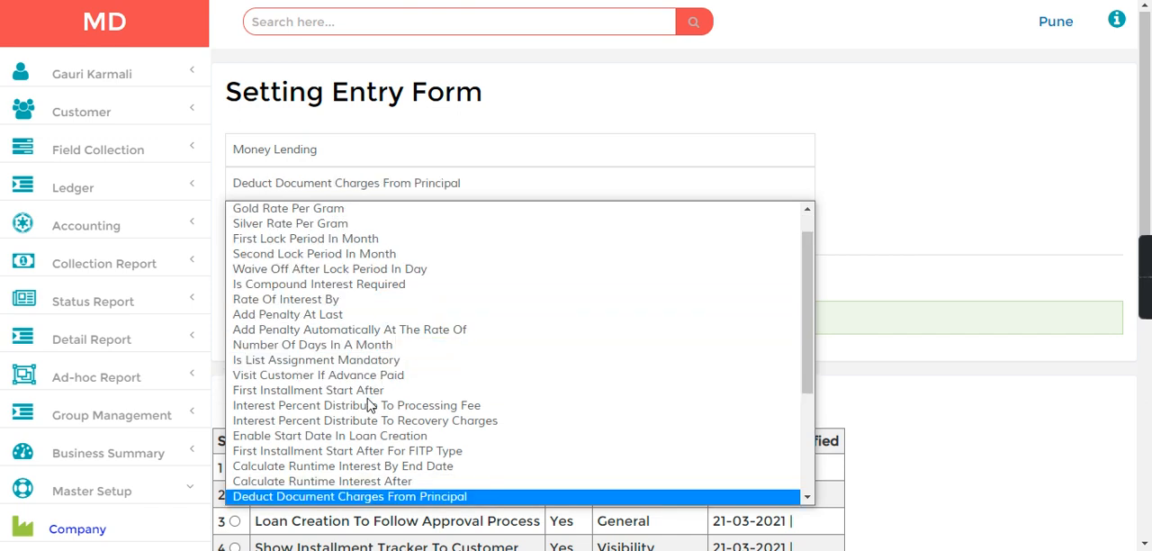
left_click(363, 497)
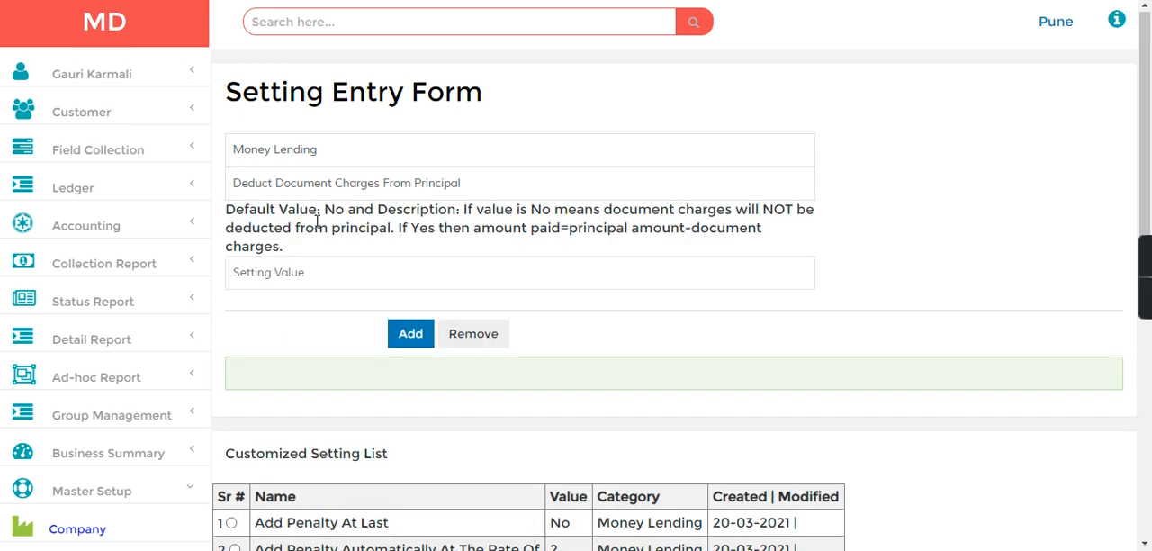
left_click(272, 273)
type("Yes")
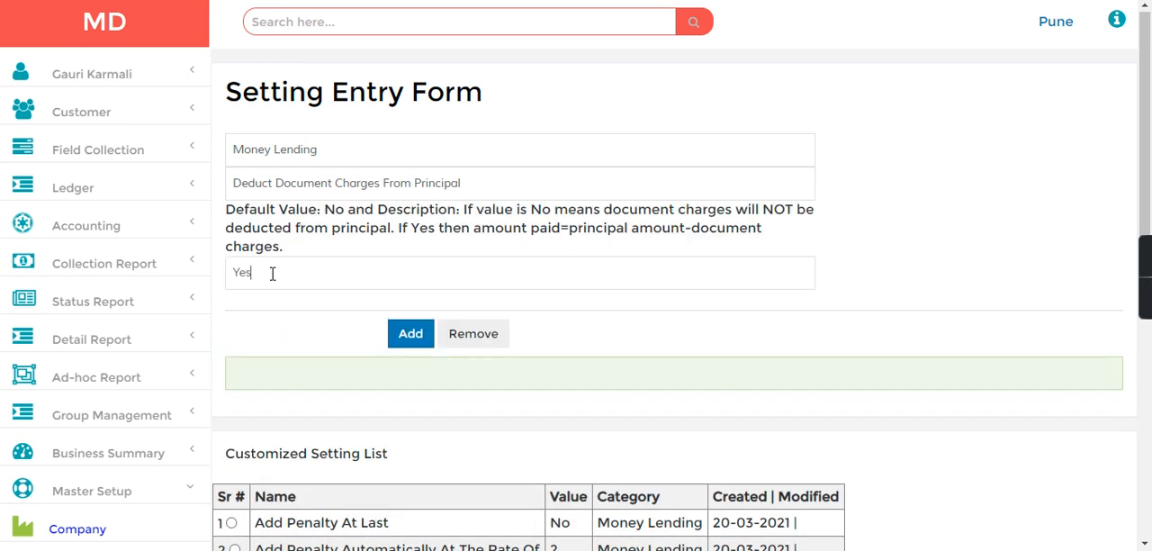
left_click(404, 335)
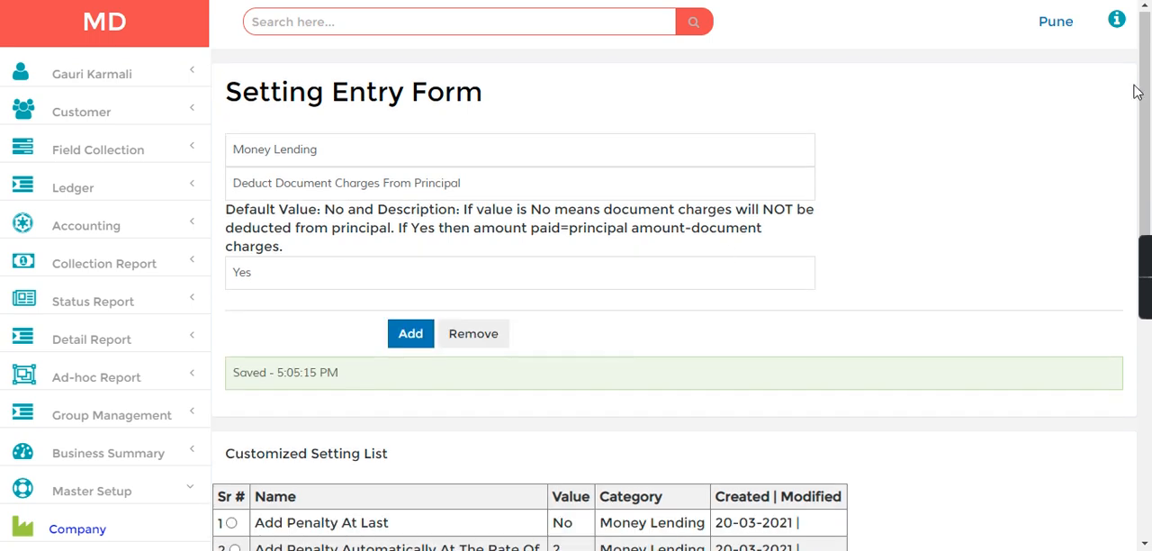
scroll(1150, 97, "down", 5)
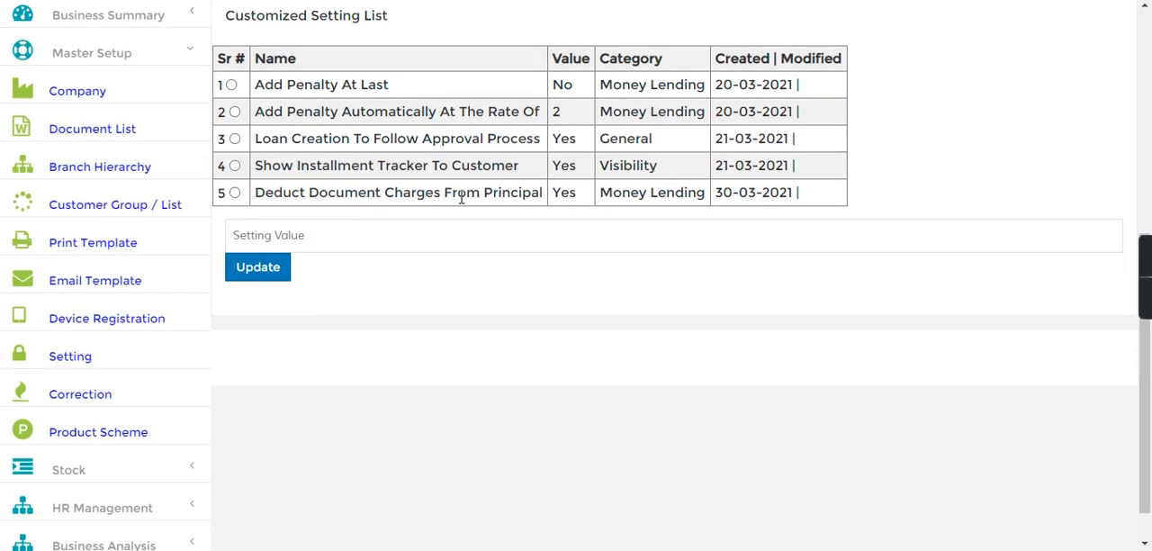
left_click_drag(464, 195, 743, 210)
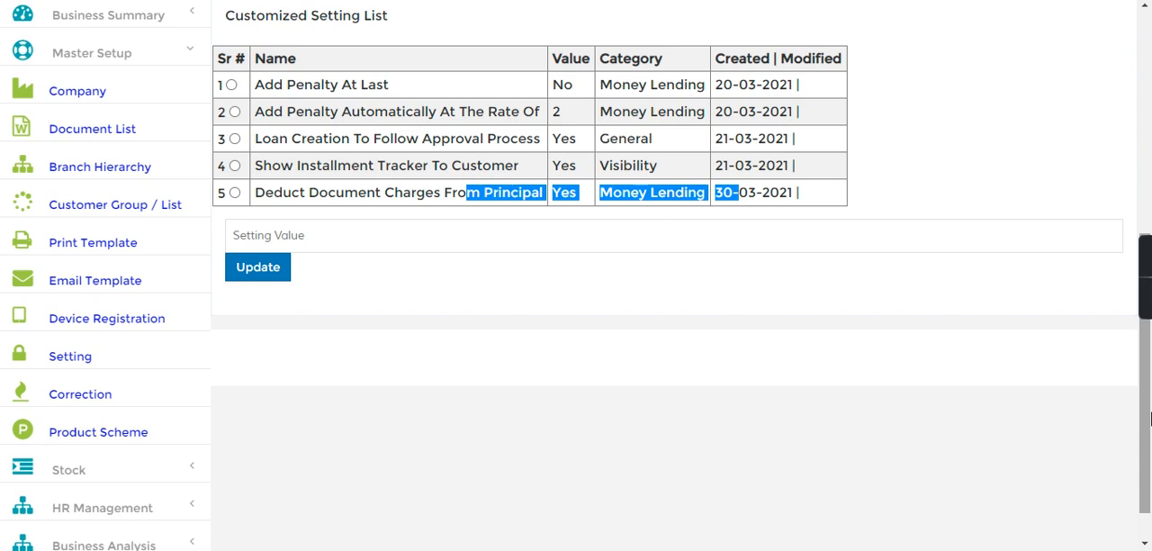
left_click(951, 396)
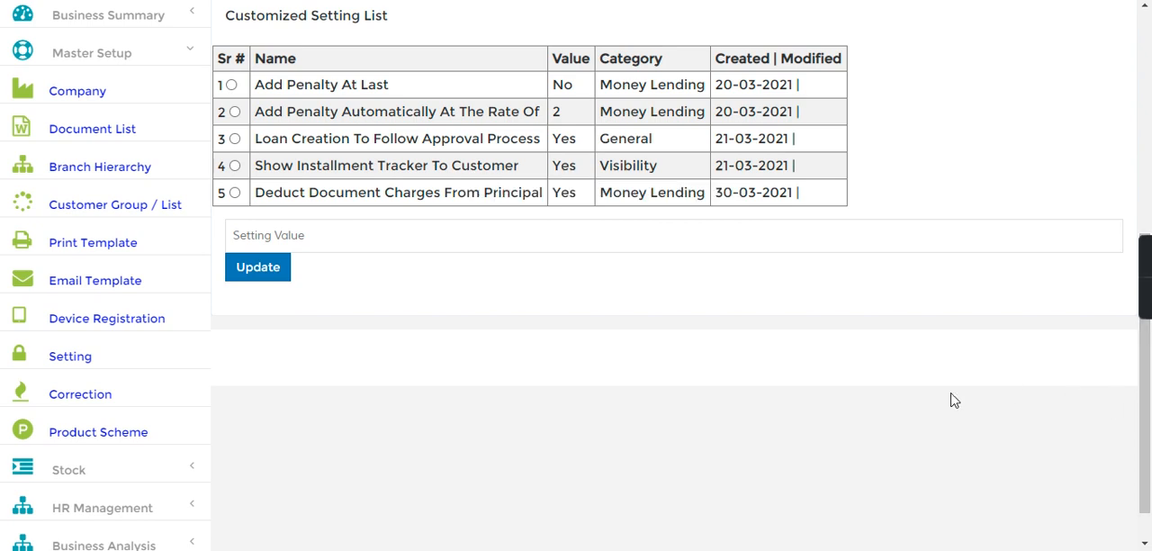
- Choose the General category and the setting Allow To Create Account With Zero RoI in the Setting Entry Form
left_click_drag(1150, 405, 1150, 93)
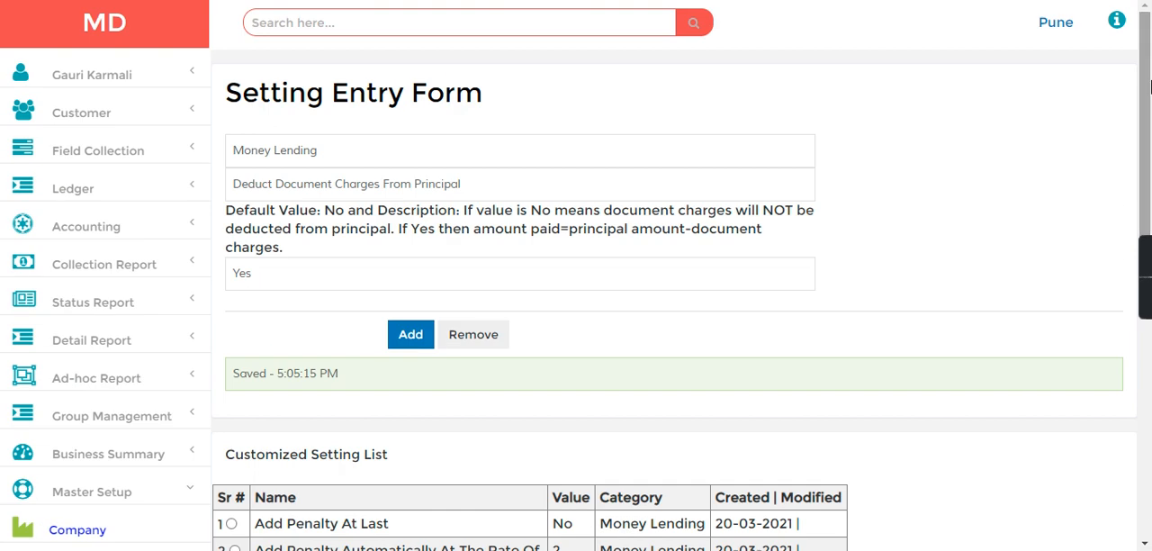
left_click(312, 153)
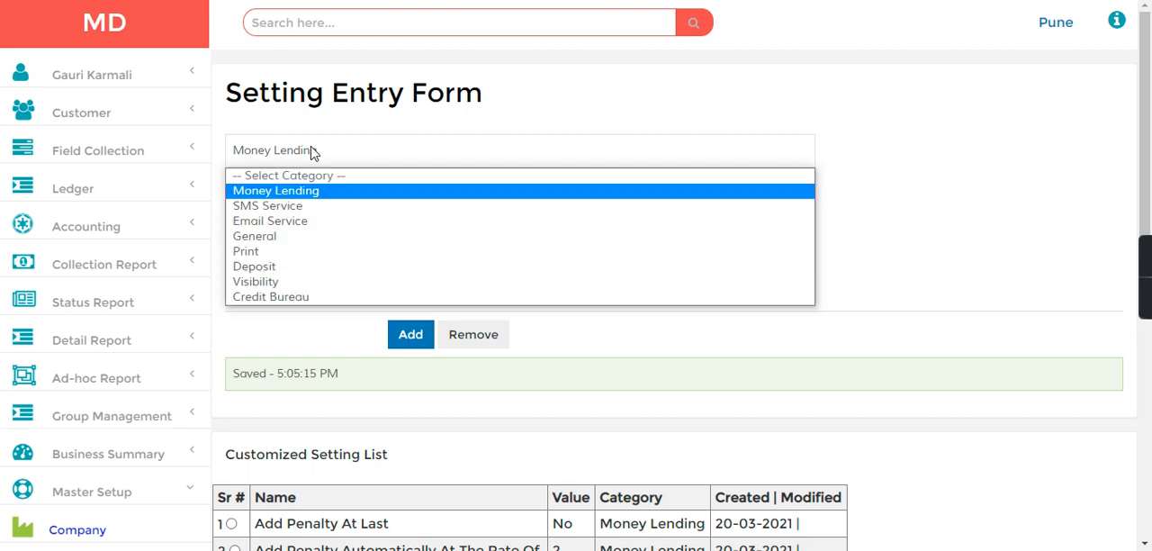
left_click(272, 238)
left_click(392, 189)
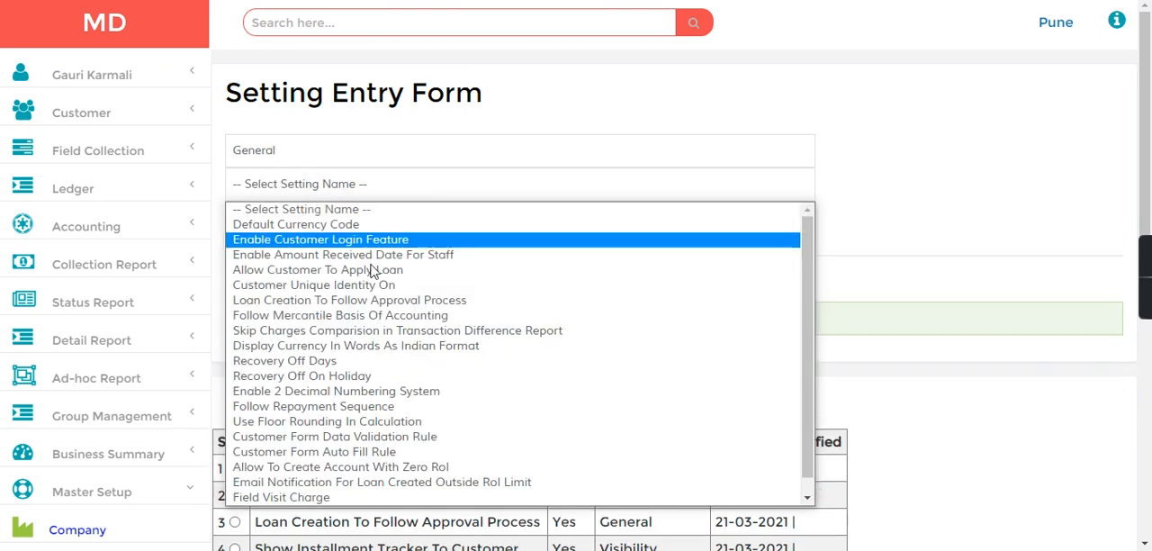
left_click(372, 466)
- Add the zero-interest account setting with the value Yes and review the two new entries in the Customized Setting List
left_click(291, 262)
key("BackSpace")
type("Yes")
left_click(416, 316)
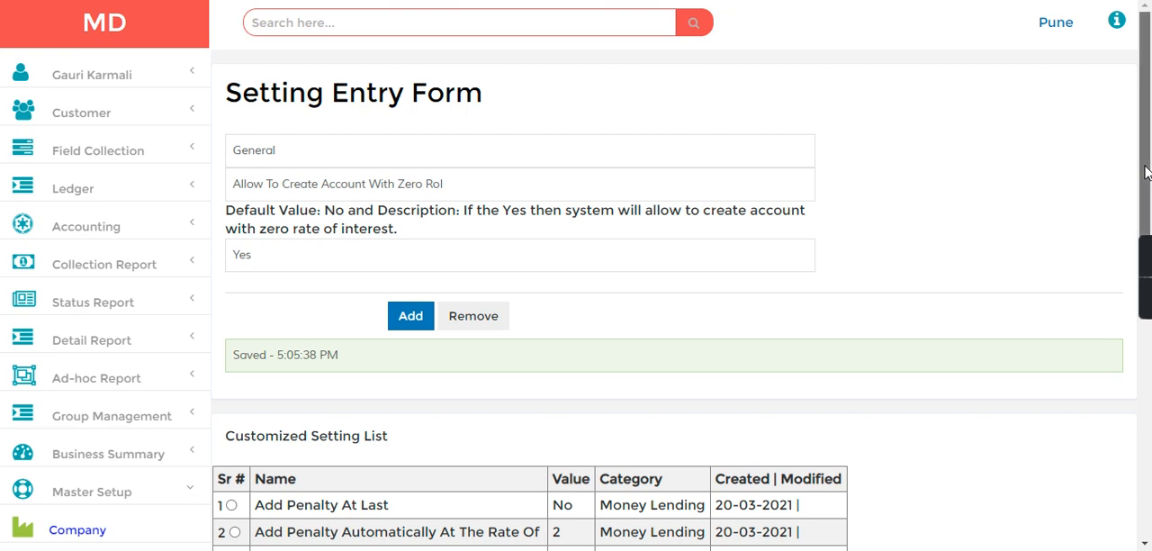
scroll(1146, 173, "down", 3)
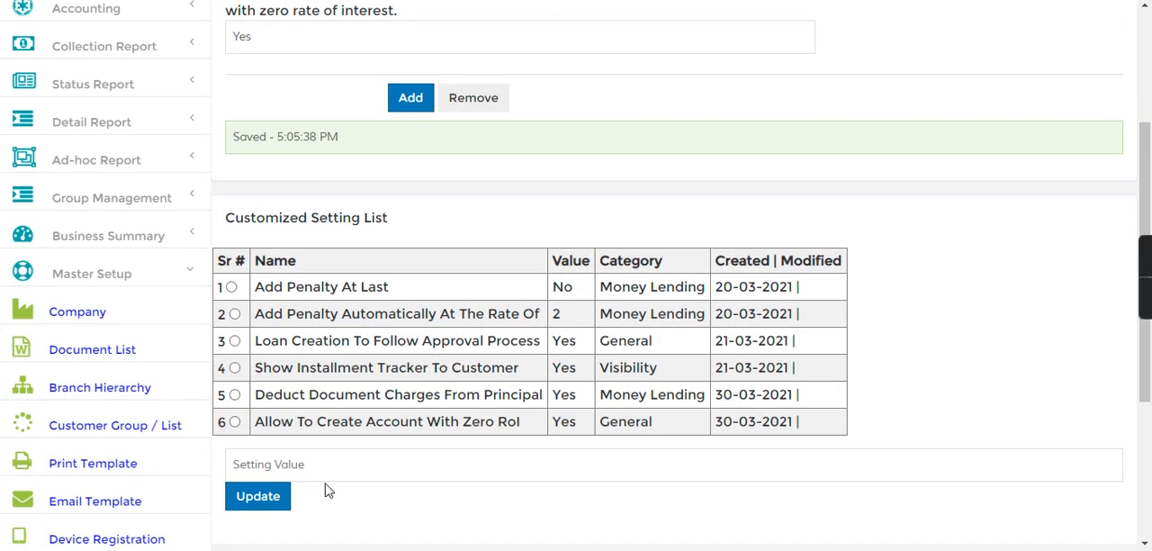
left_click_drag(250, 401, 717, 400)
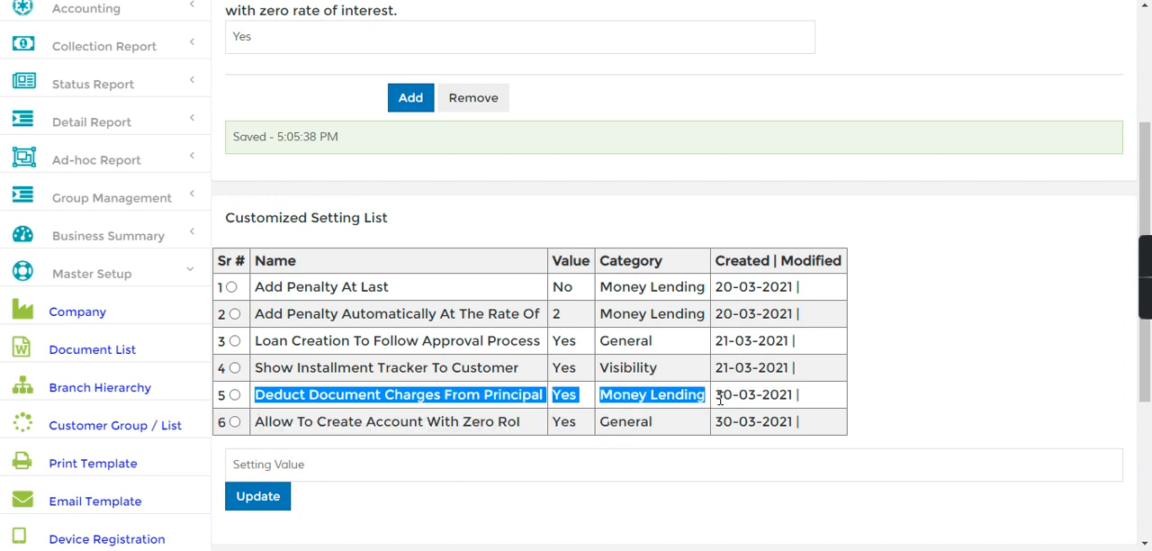
left_click_drag(280, 421, 714, 442)
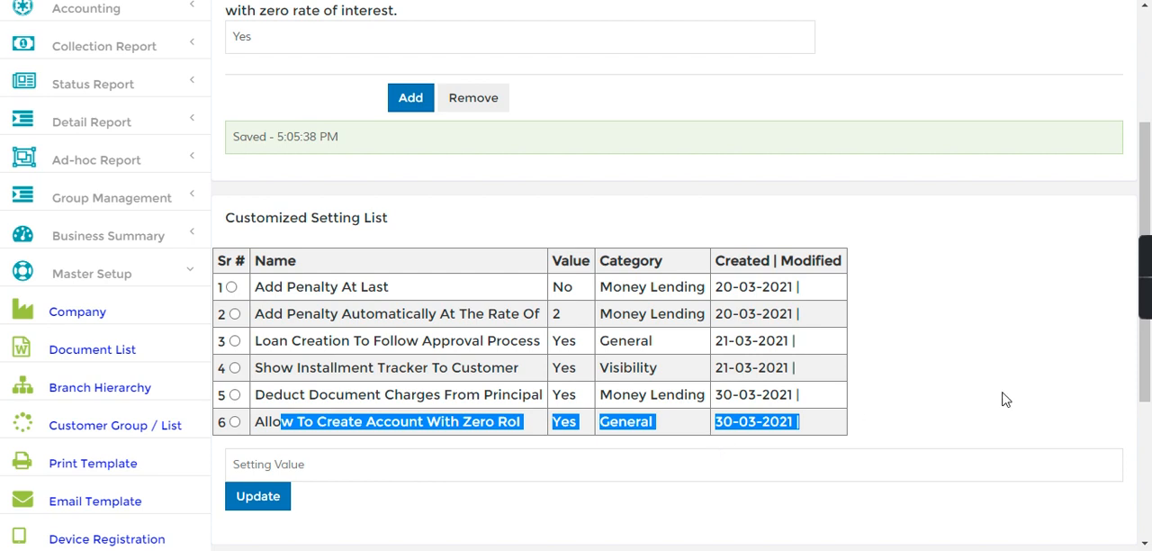
- Search for the customer record with f-1 and open a new loan entry for that customer
left_click_drag(1147, 379, 1147, 270)
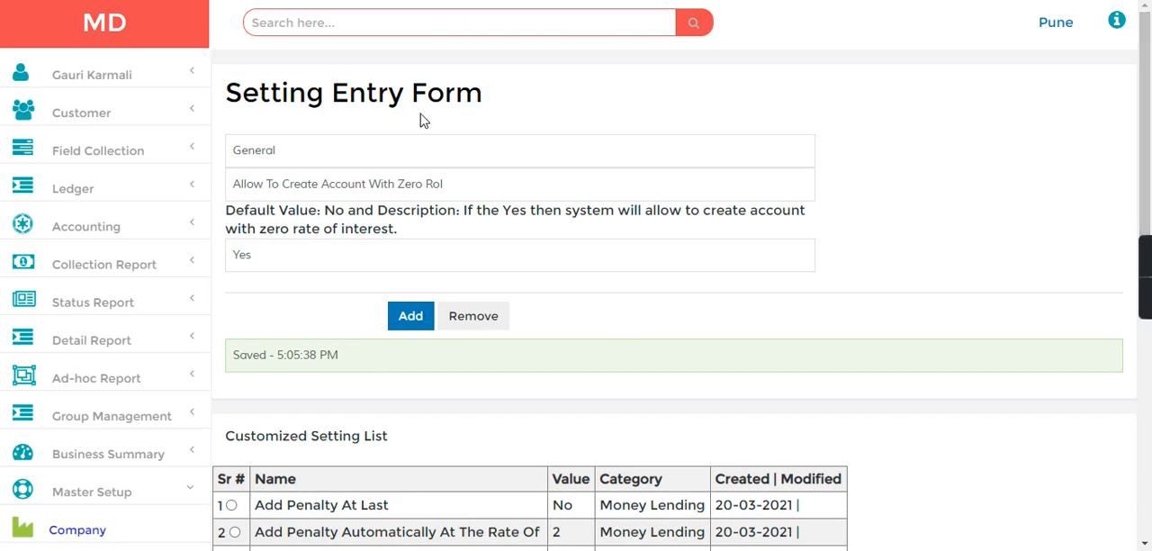
left_click(285, 28)
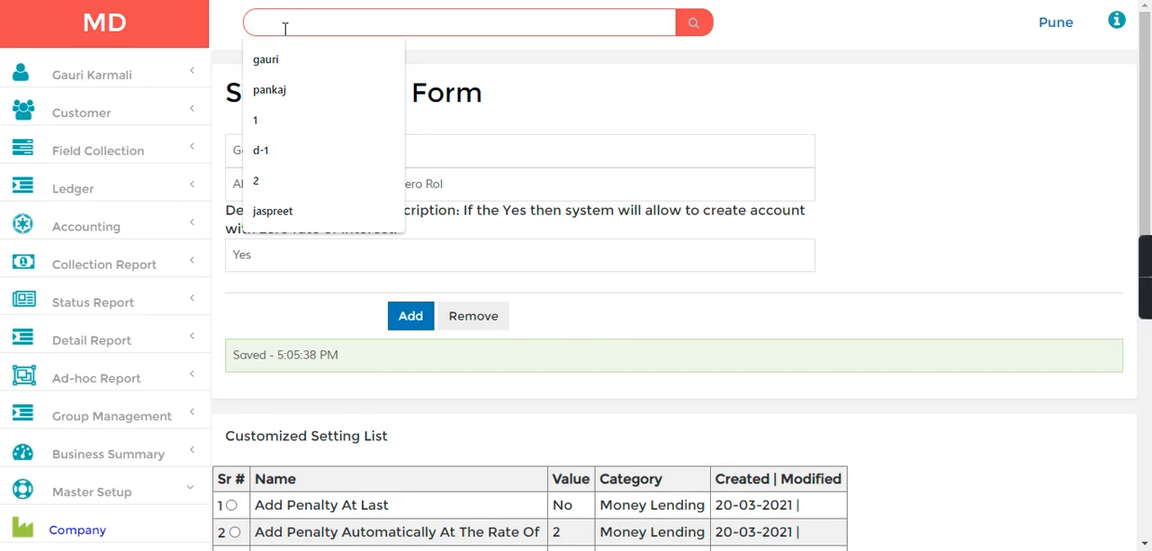
type("f-1")
key("Return")
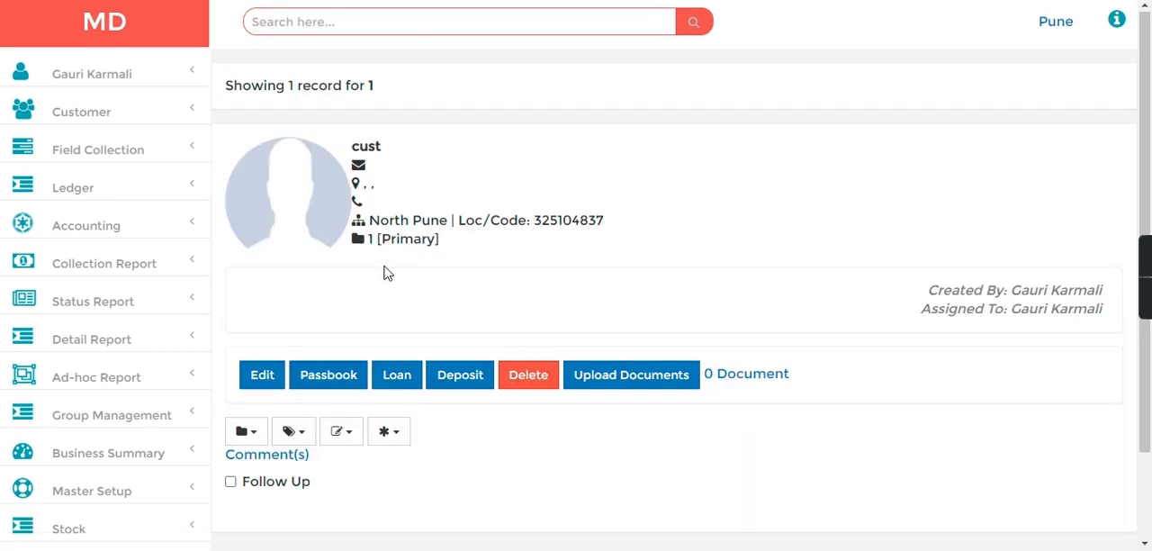
left_click_drag(411, 159, 283, 146)
left_click(711, 190)
left_click(397, 374)
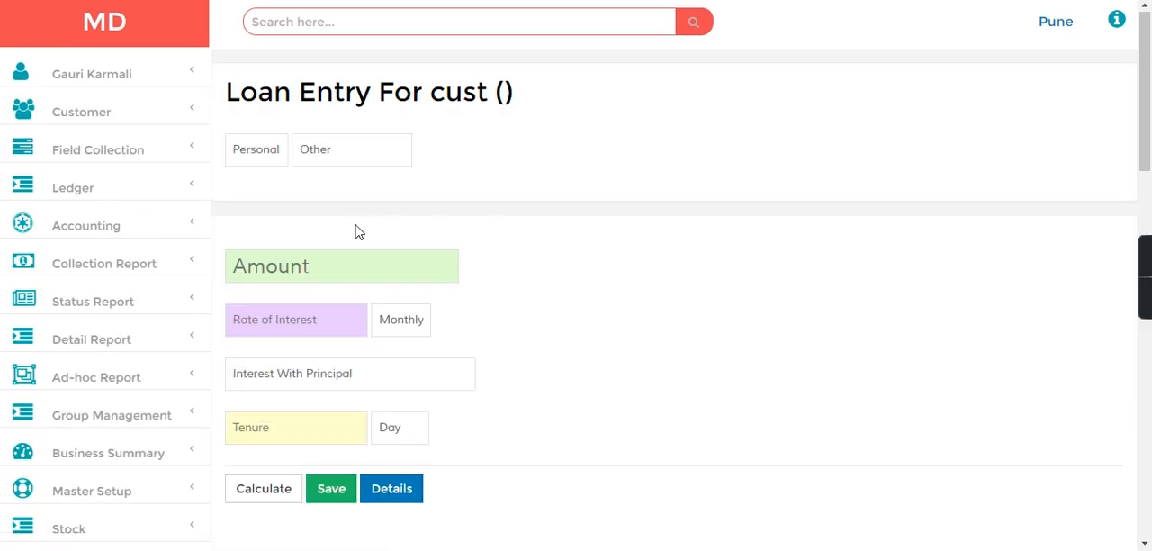
- Enter a loan amount of 100000 and a tenure of 12 months in the loan entry
left_click(252, 272)
type("100")
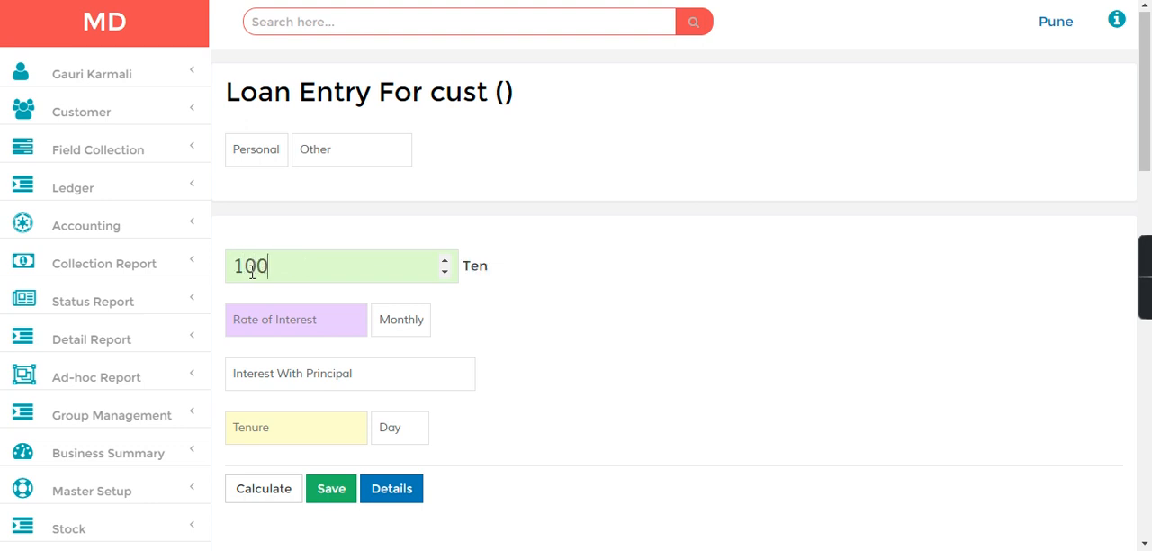
type("000")
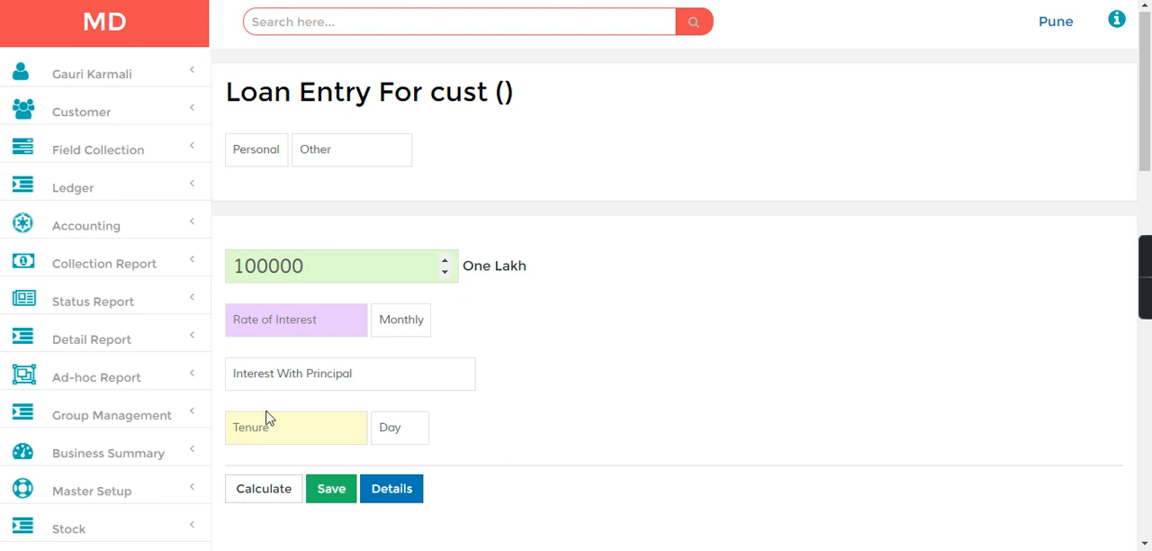
type("12")
left_click(417, 429)
left_click(405, 482)
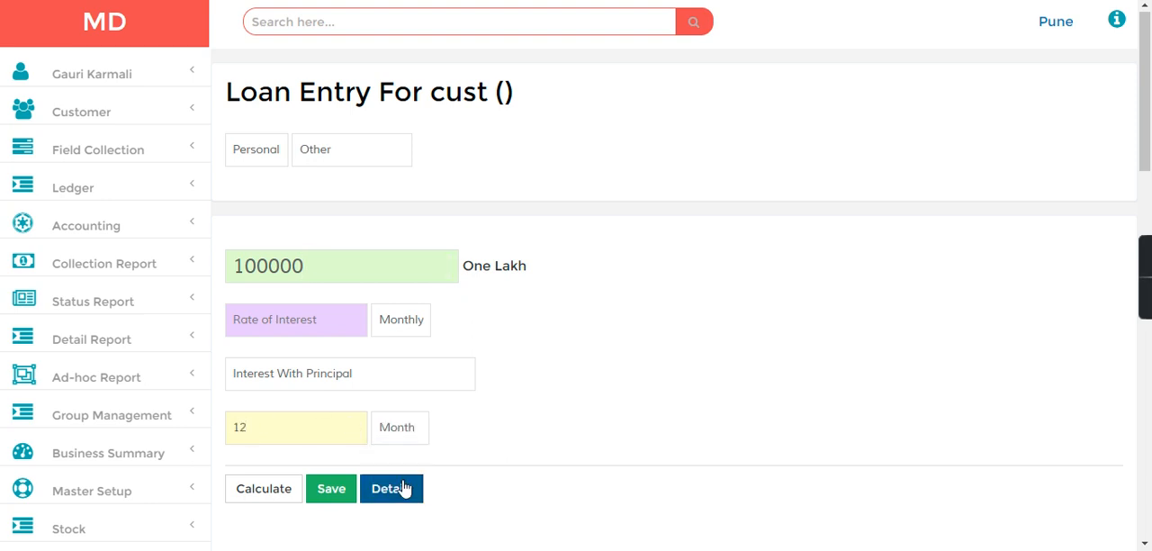
- Delete the GST, Processing Fee and Document Charges rows from Fees / Charges, keeping only Subvention Charges
left_click_drag(1147, 157, 1149, 364)
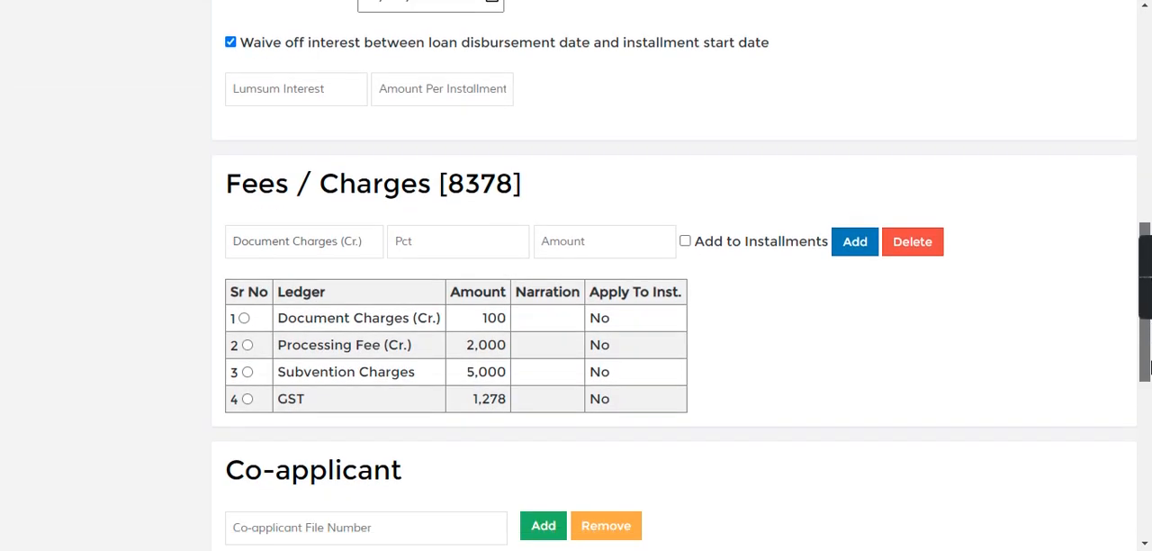
left_click(247, 399)
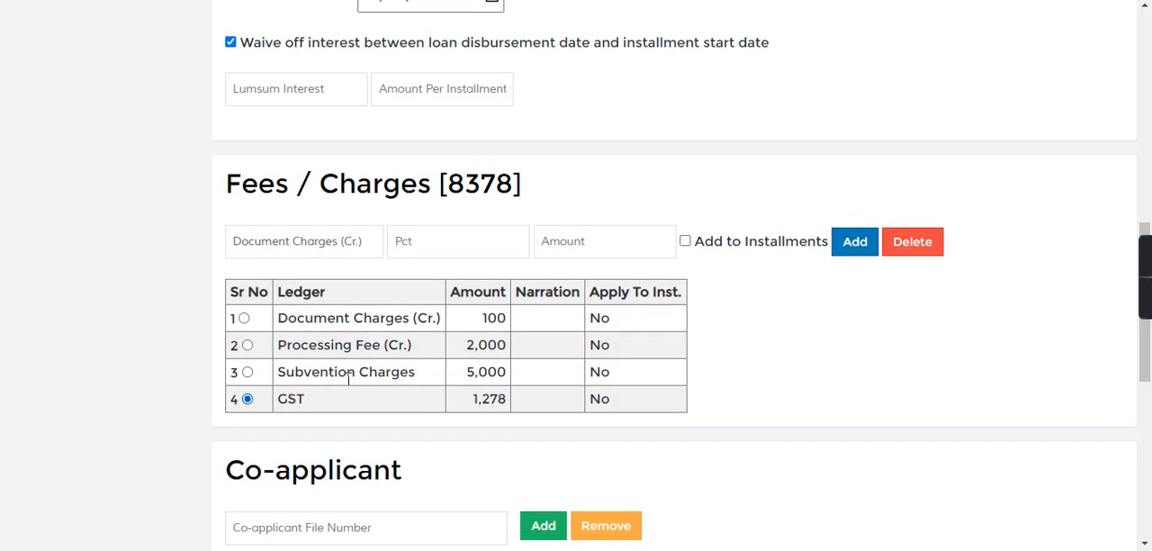
left_click(926, 257)
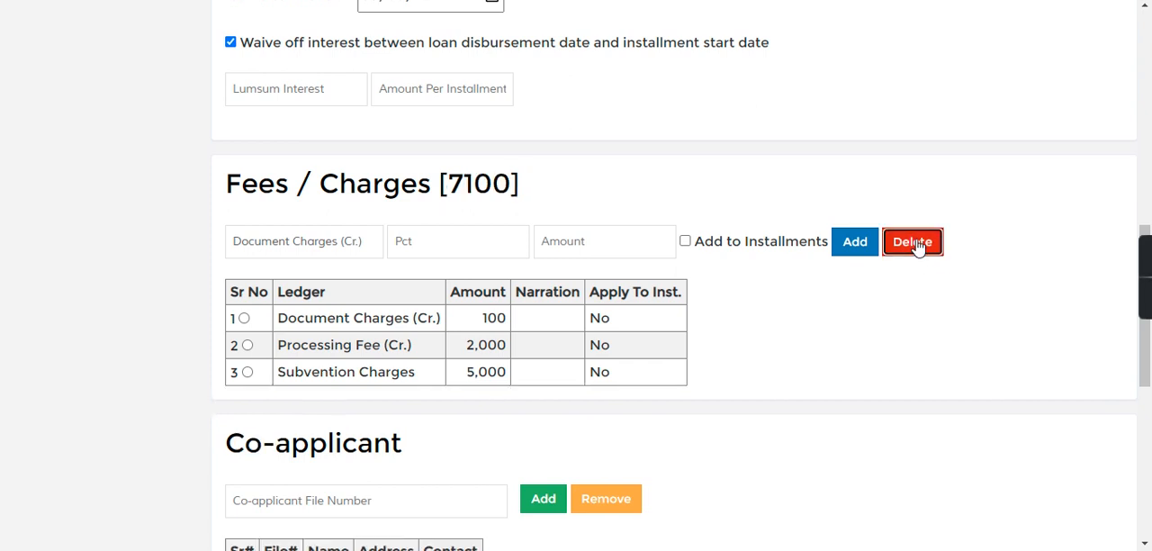
left_click(249, 346)
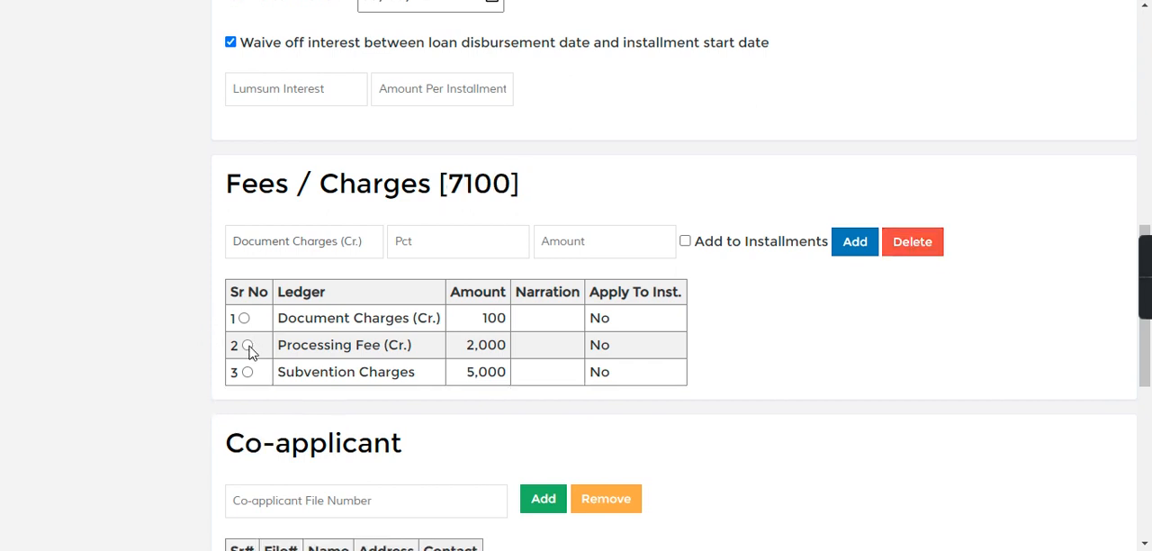
left_click(923, 245)
left_click(245, 320)
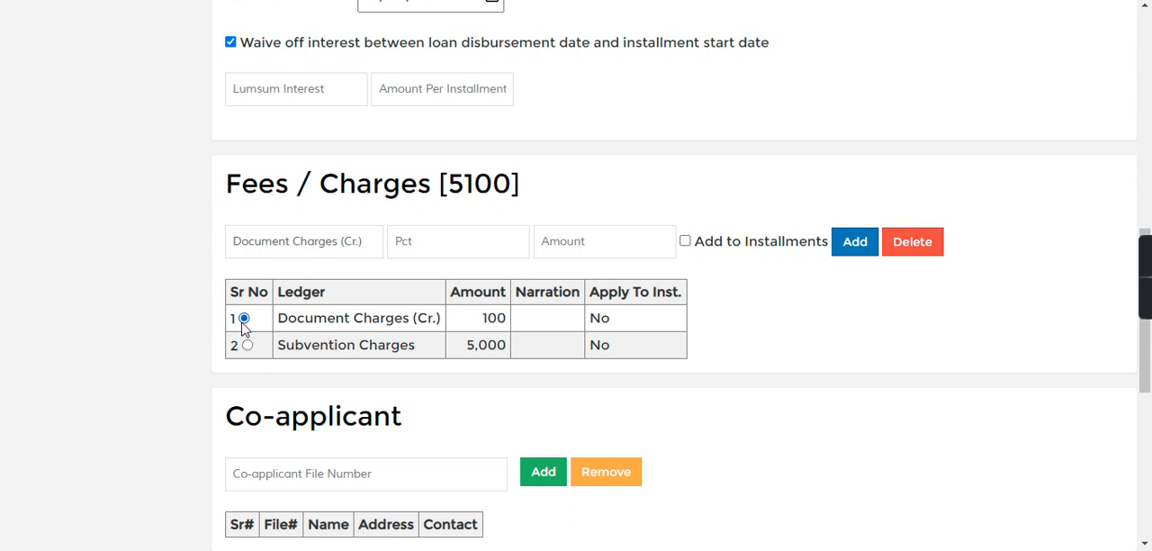
left_click(918, 252)
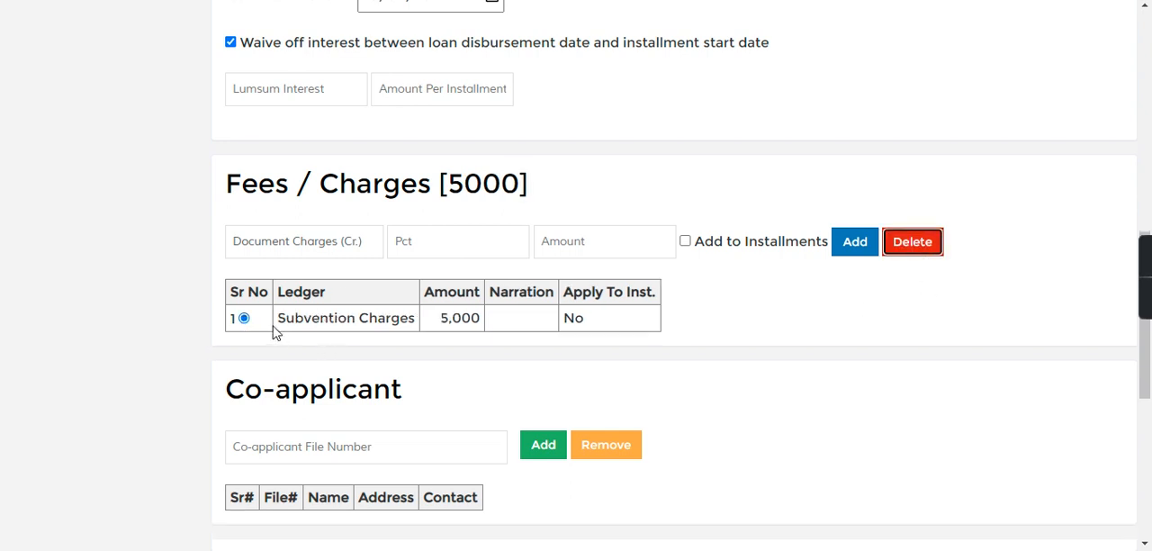
left_click_drag(280, 313, 437, 325)
- Set the first installment date to 03/31/2021 in the loan's additional settings
left_click_drag(1149, 363, 1149, 227)
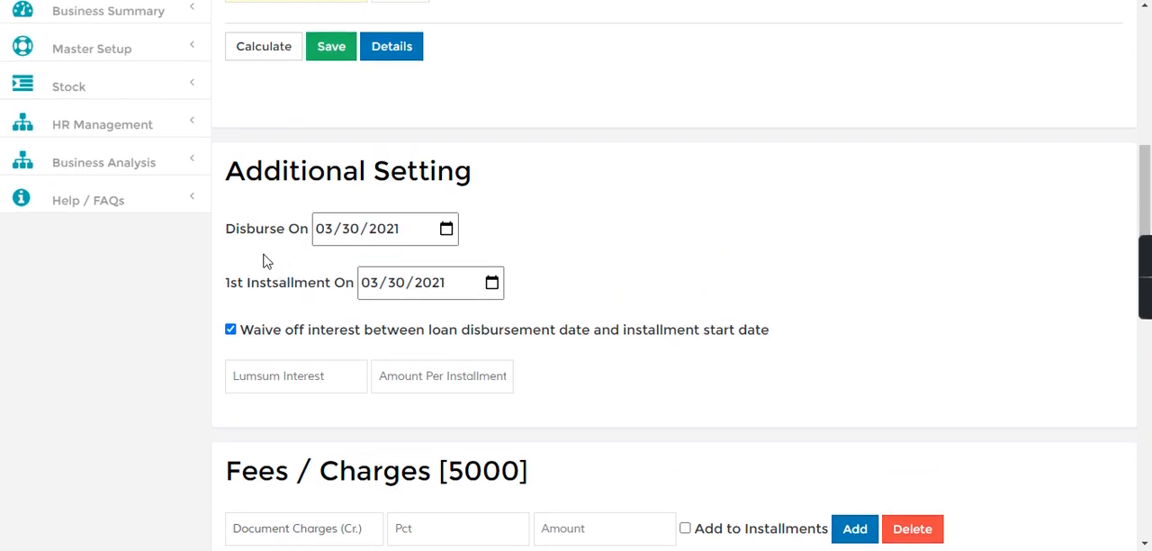
left_click(396, 284)
type("31")
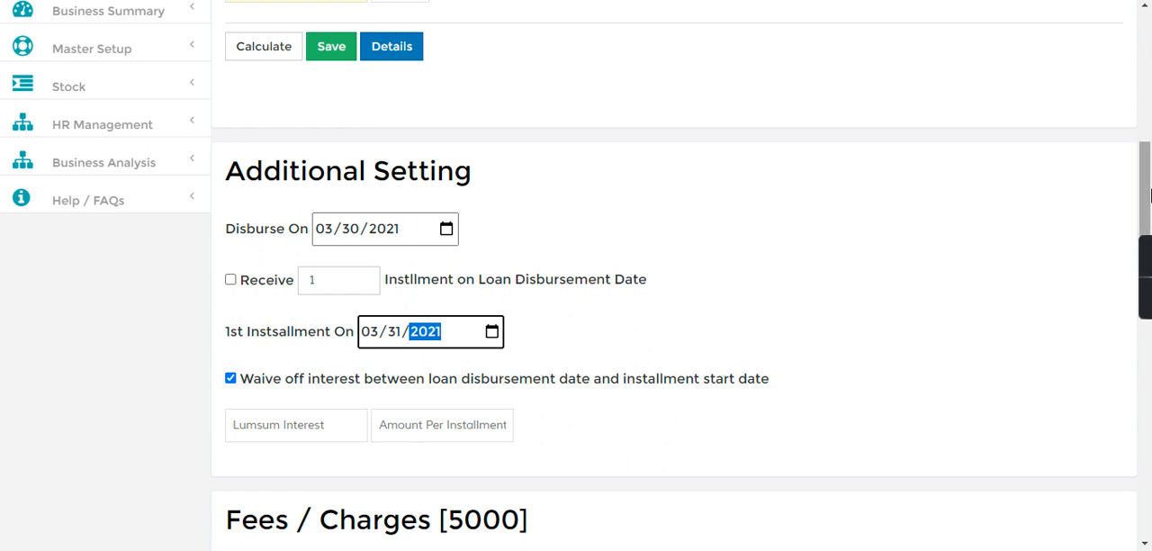
- Calculate the loan and check the payable amount and the installment in the result line
scroll(558, 351, "up", 4)
left_click(243, 339)
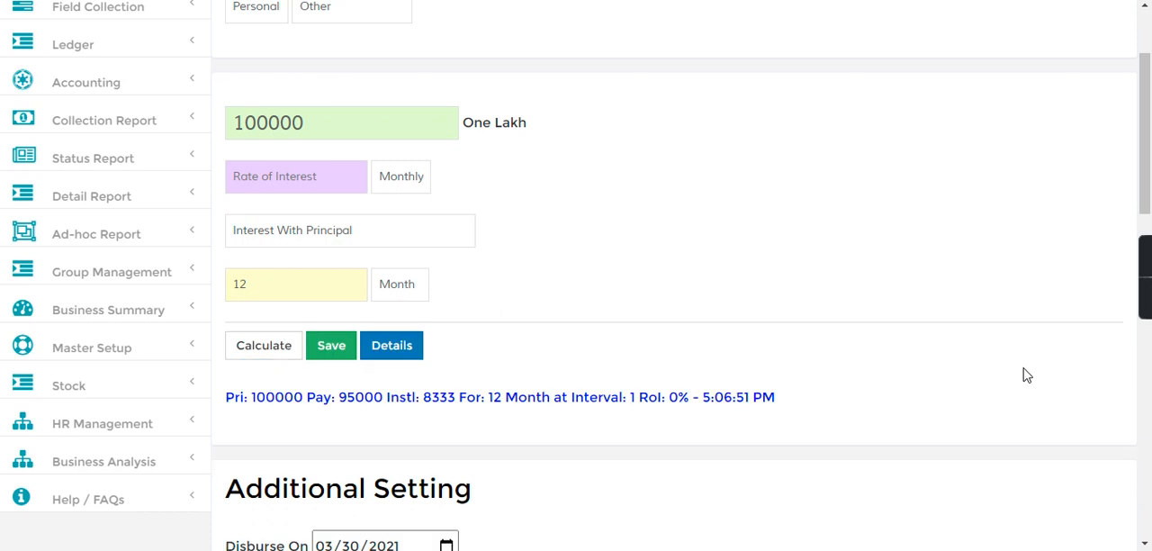
left_click_drag(236, 407, 403, 408)
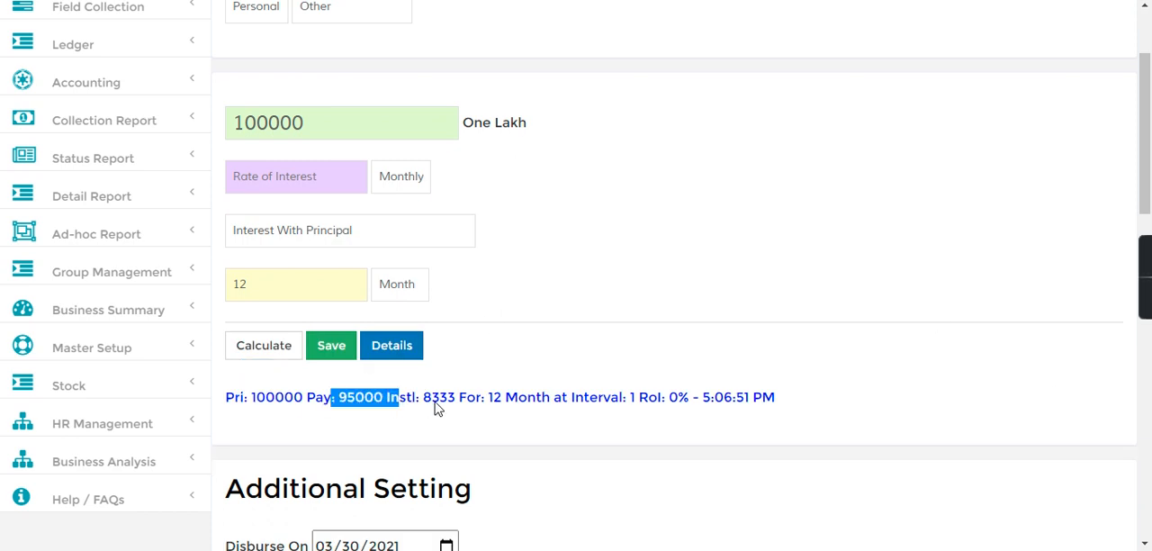
double_click(438, 408)
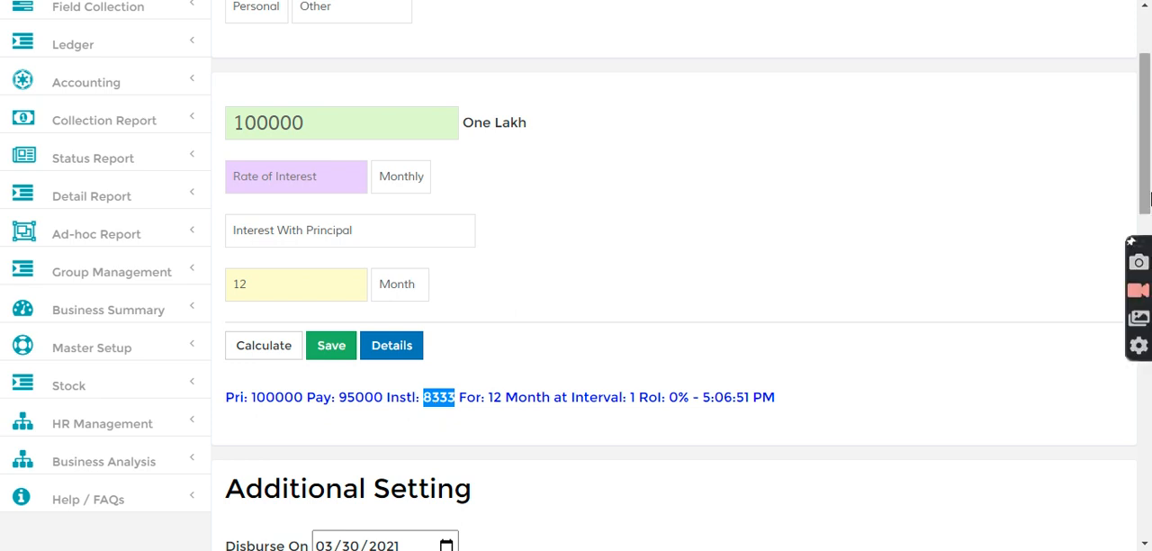
- Save the loan entry so it goes to the approval process, and check the save message
scroll(1146, 178, "up", 1)
scroll(1146, 178, "down", 2)
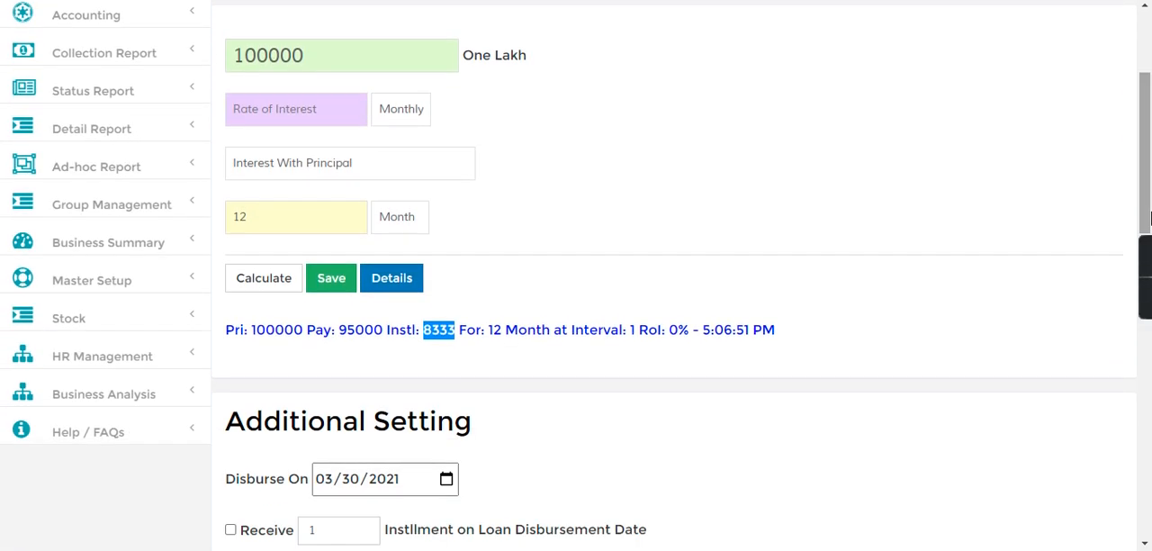
left_click(330, 290)
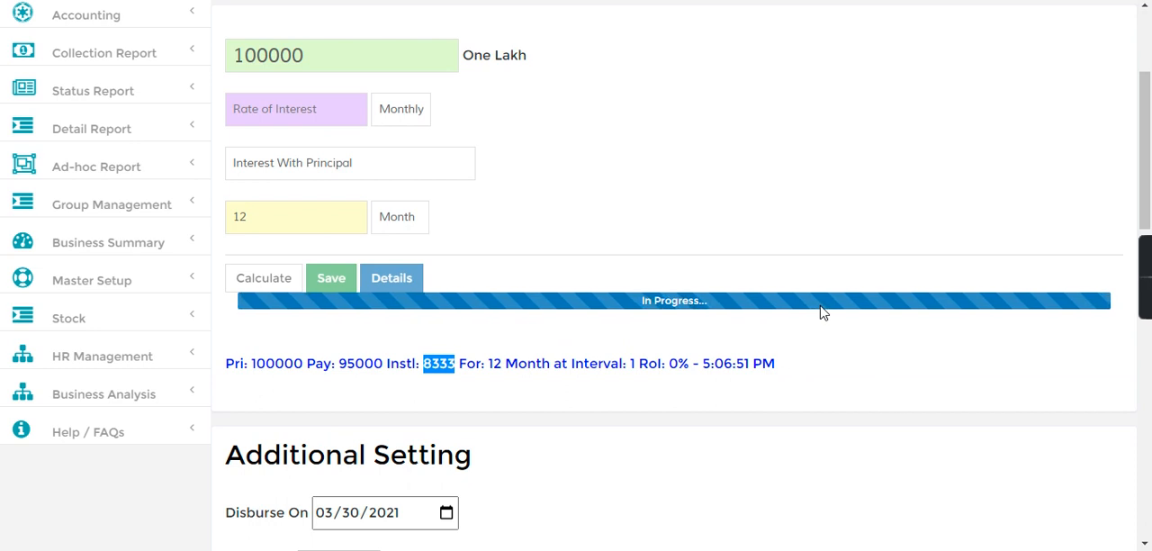
left_click_drag(271, 333, 693, 342)
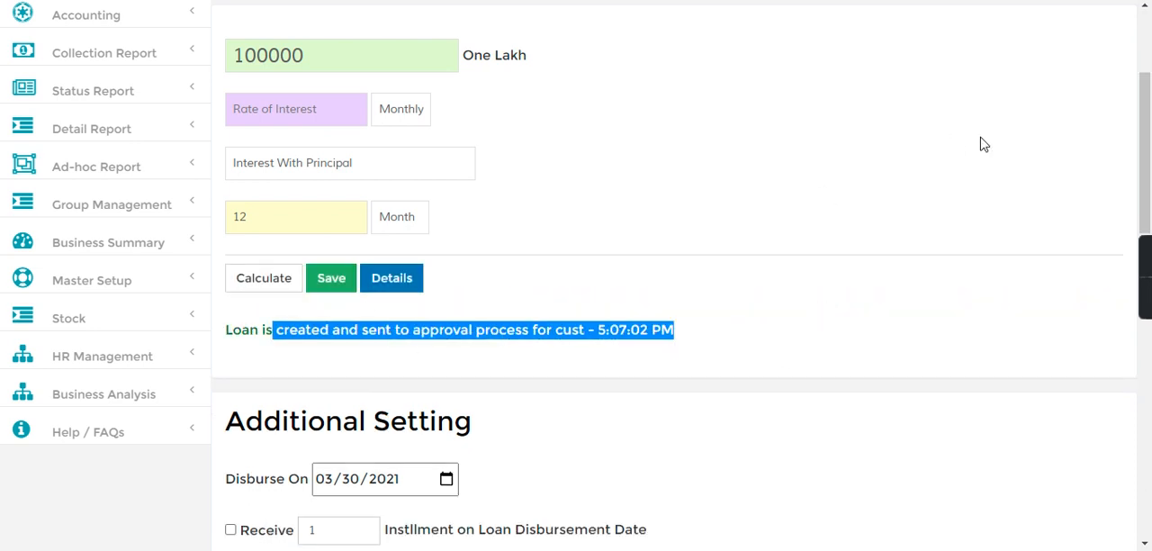
- Go to the customer Loan Approval page, list the New Request loans and check the zero-interest loan's row
scroll(1142, 153, "up", 3)
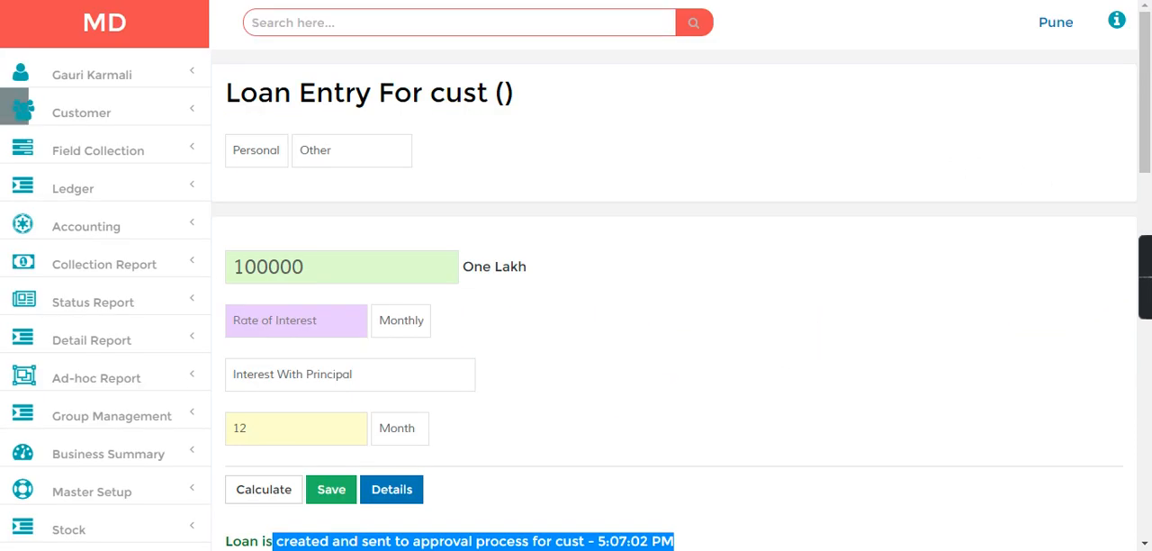
left_click(56, 122)
left_click(88, 415)
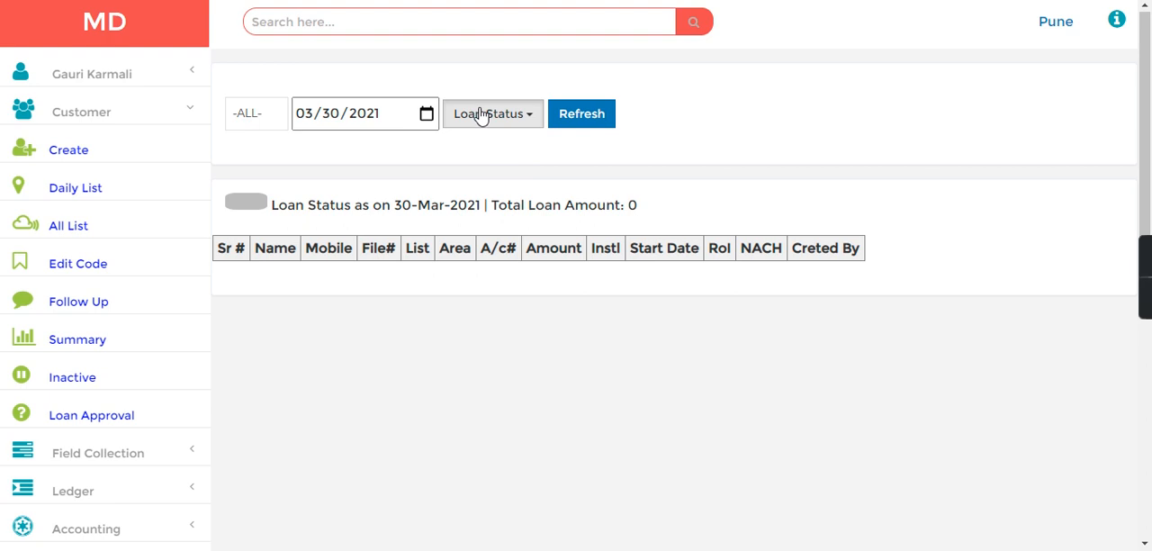
left_click(481, 115)
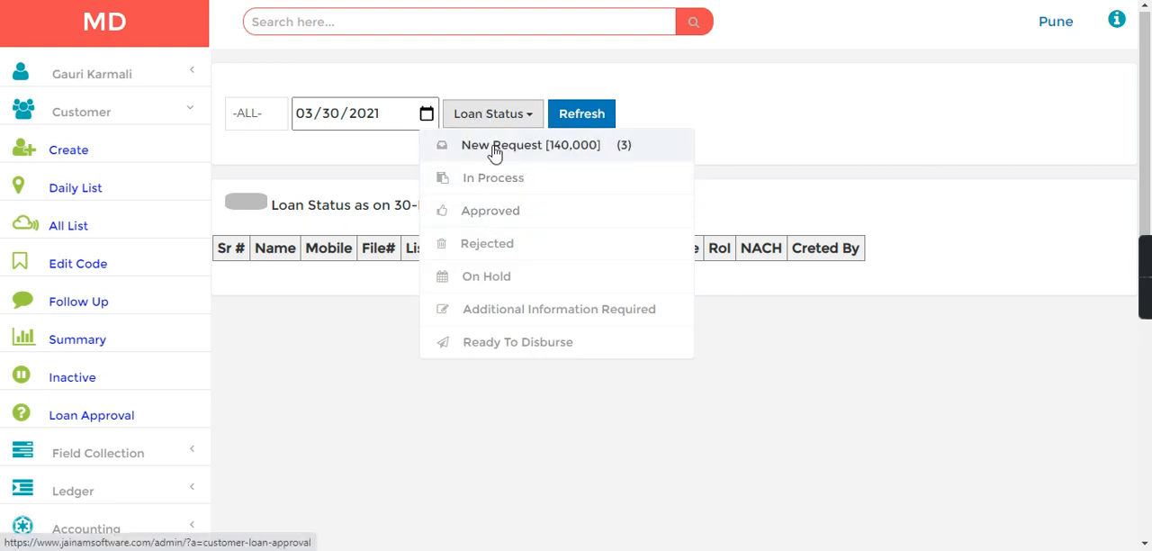
left_click(494, 148)
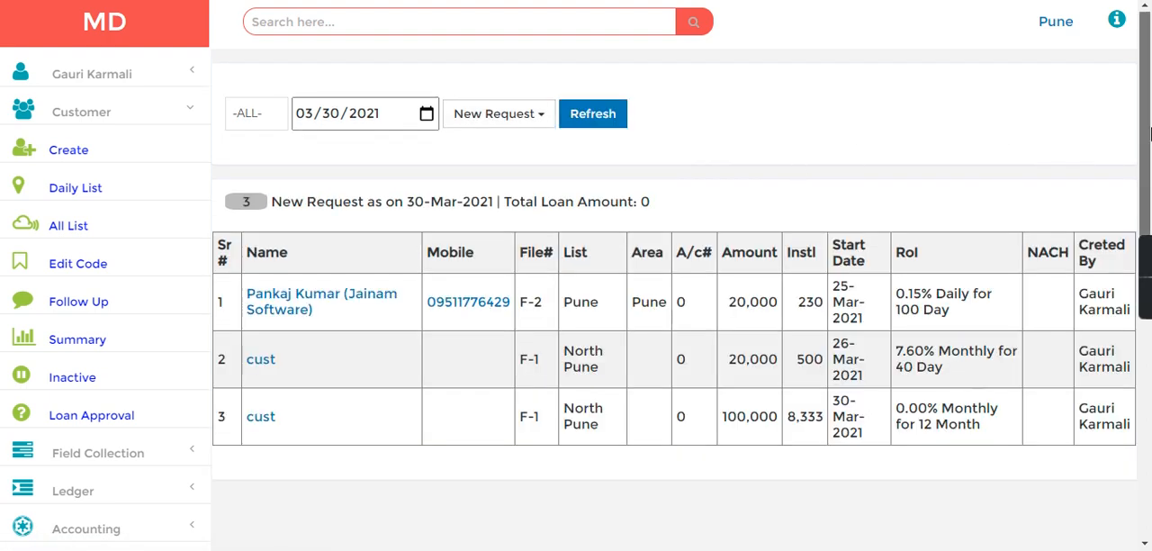
scroll(1147, 133, "down", 1)
left_click_drag(745, 317, 804, 320)
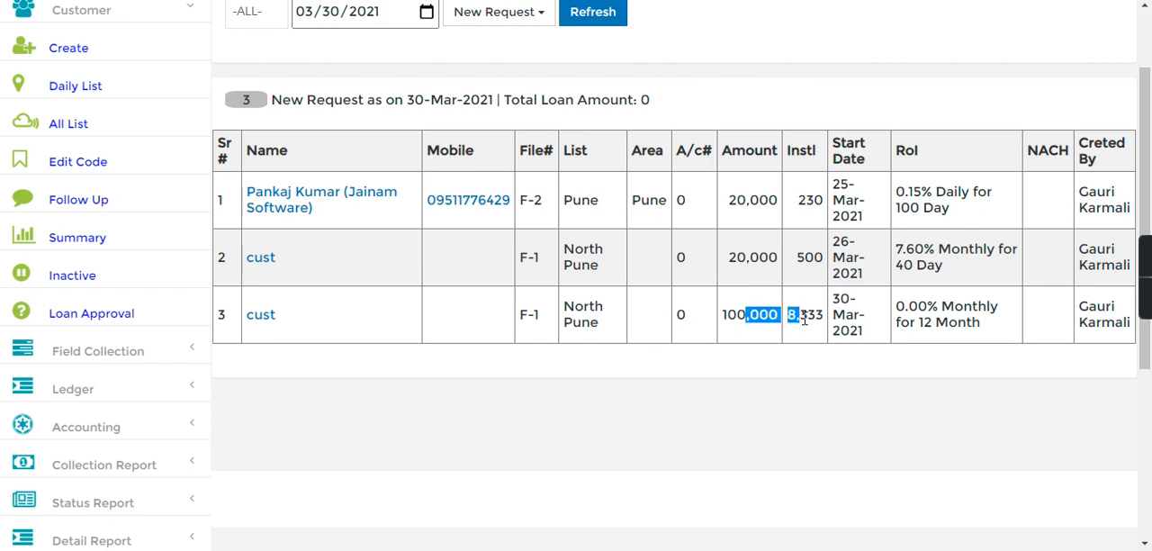
- Change the status of the 100,000 zero-interest loan request to Approved and close its details
left_click(261, 315)
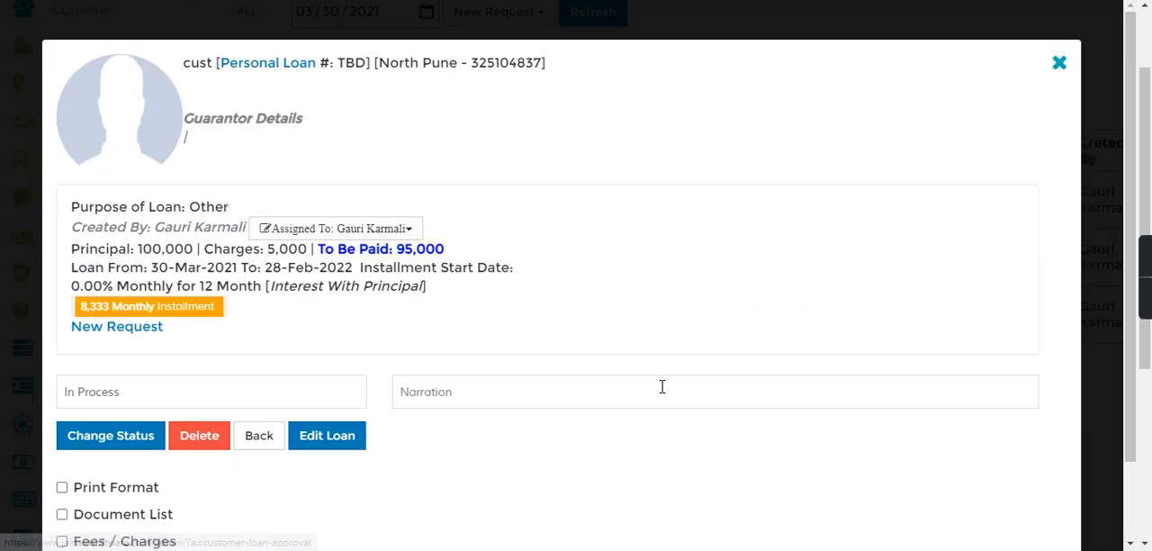
scroll(575, 306, "down", 1)
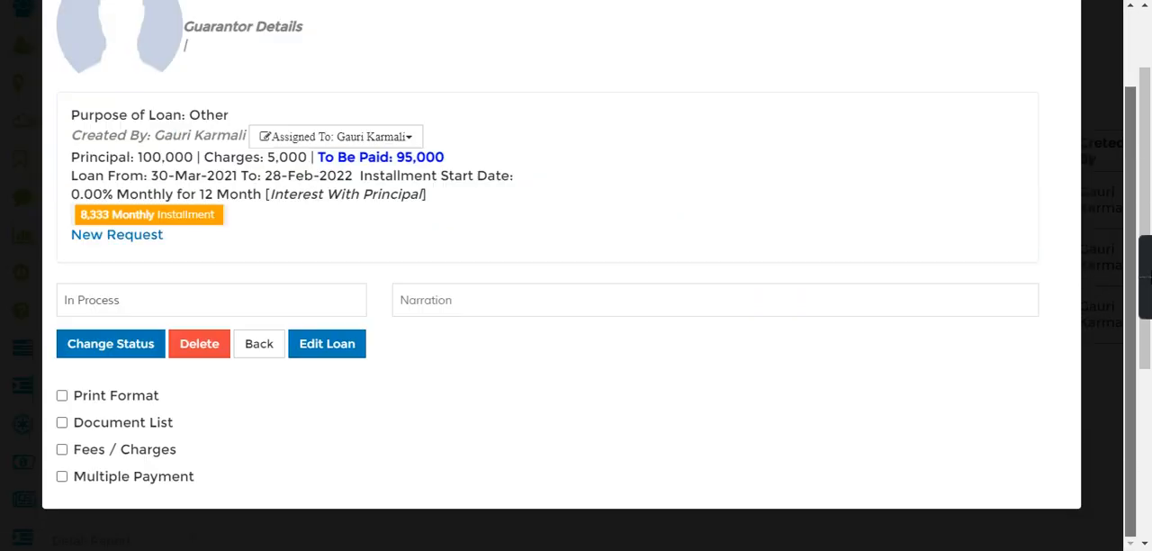
left_click(109, 301)
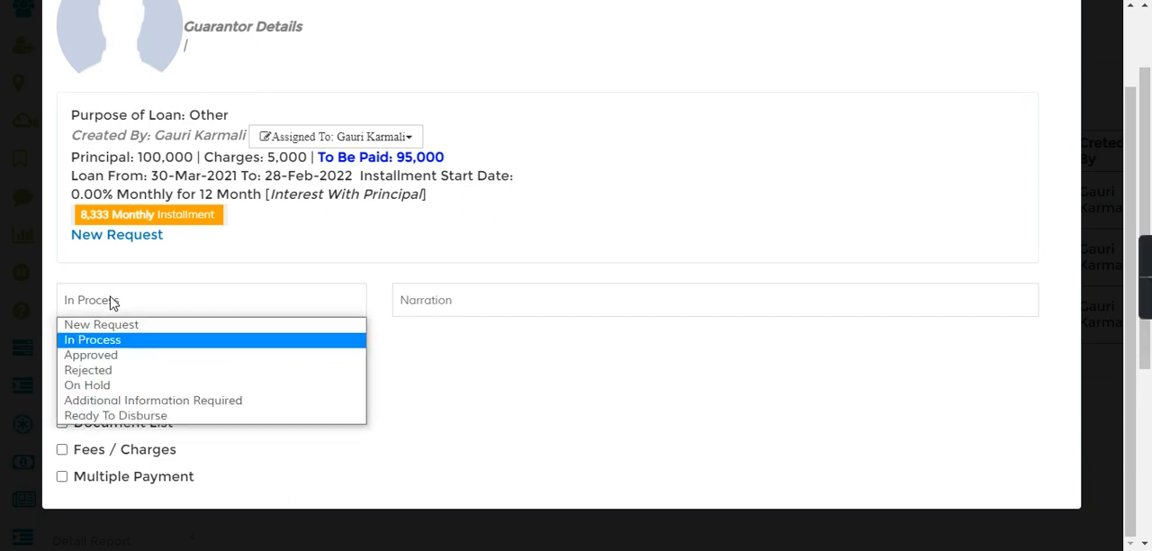
left_click(90, 356)
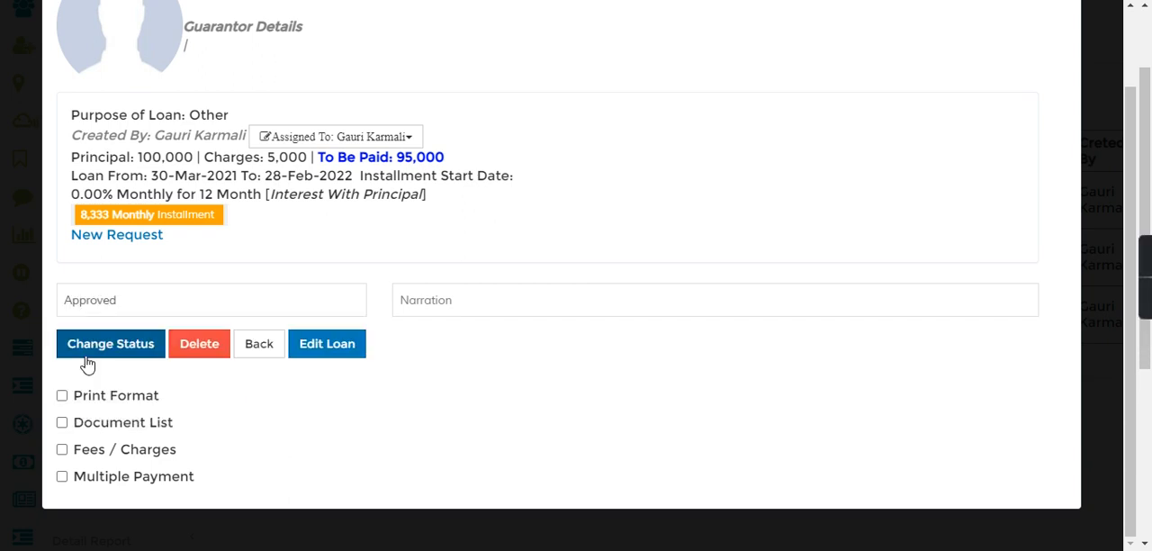
left_click(122, 349)
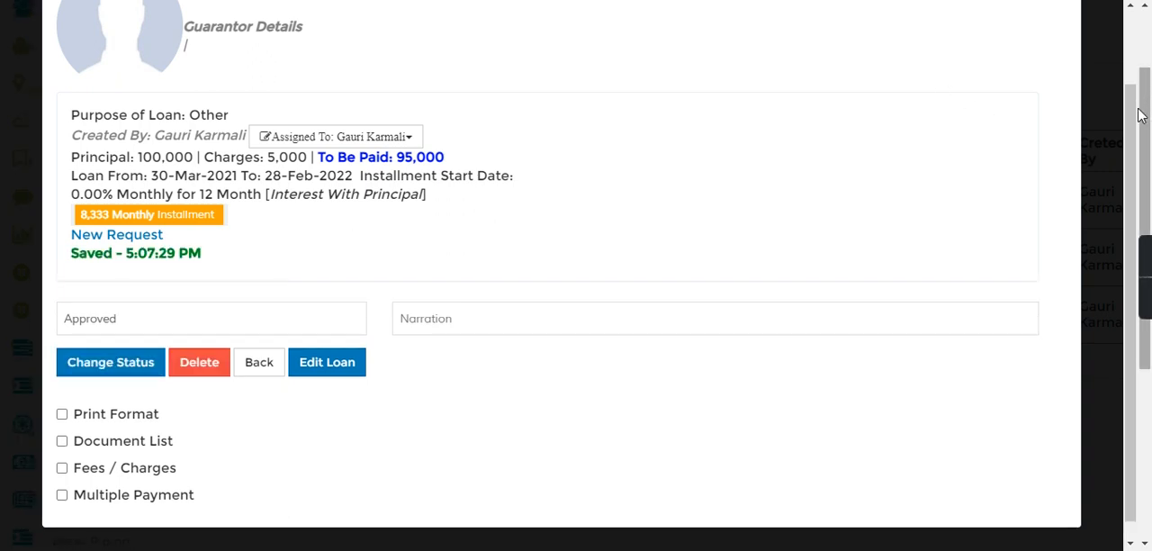
scroll(1131, 140, "up", 2)
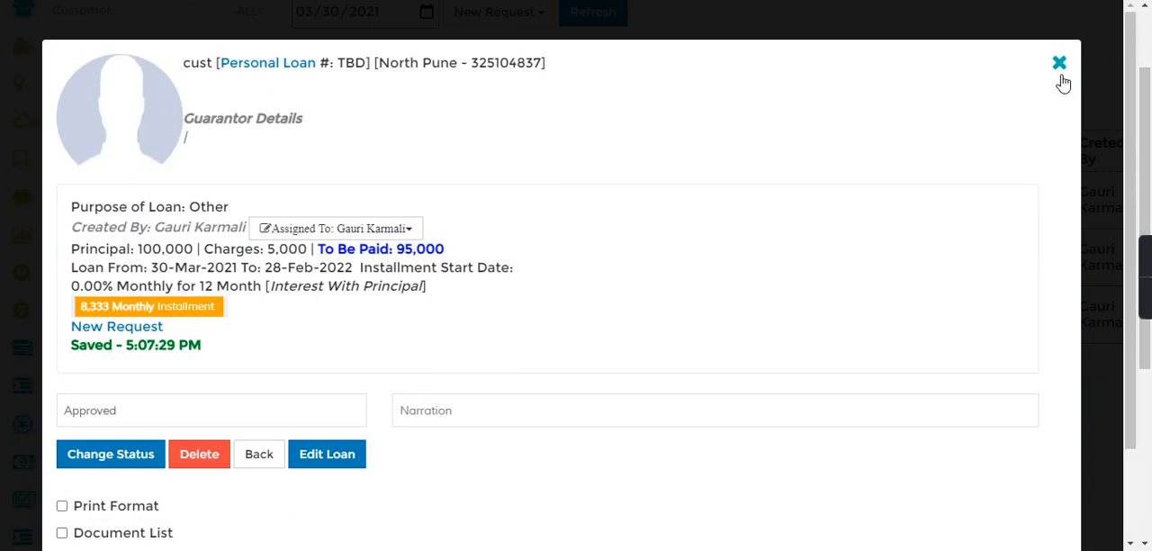
left_click(1053, 61)
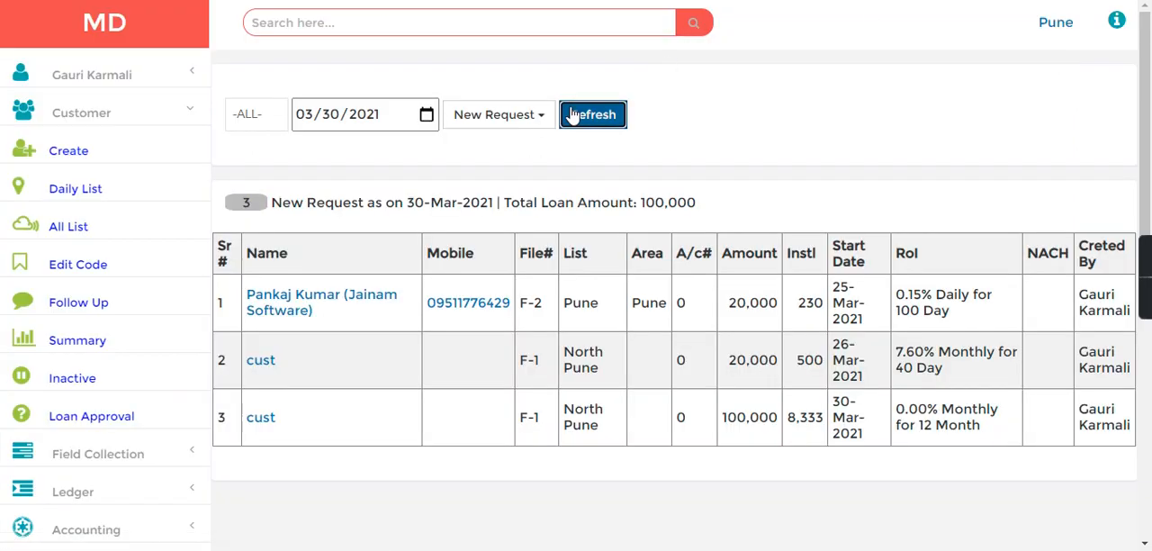
- Filter the loan list by Approved status and open the details of the zero-interest loan
left_click(497, 121)
left_click(507, 212)
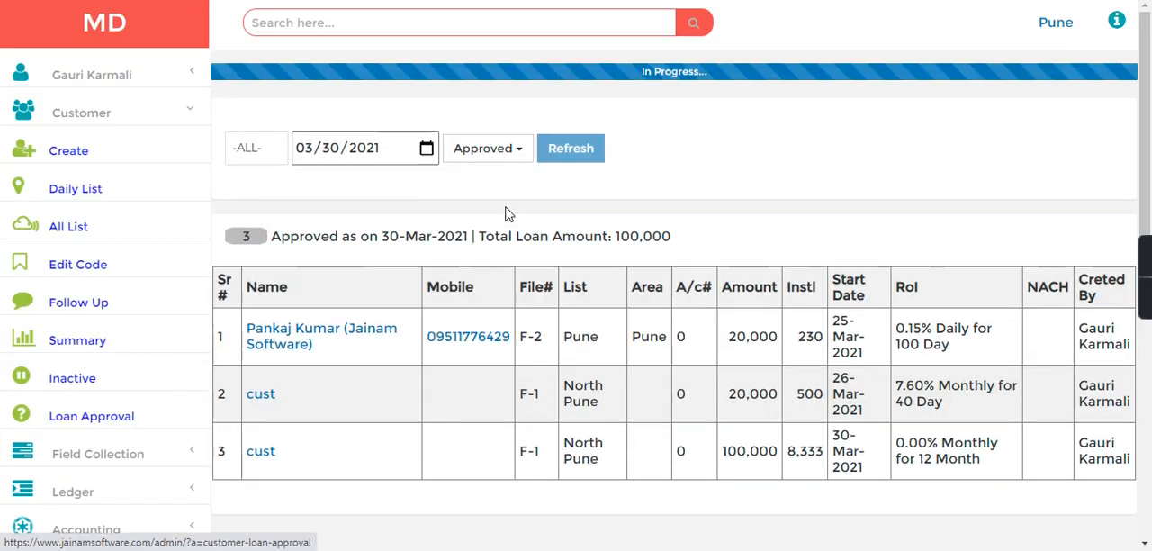
left_click(268, 272)
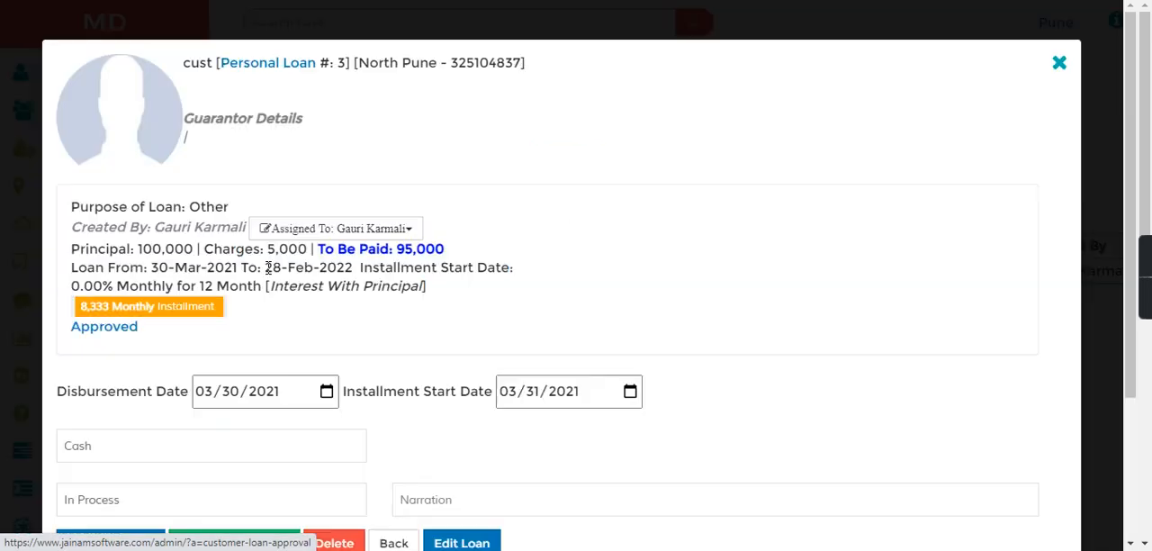
left_click_drag(1131, 116, 1064, 231)
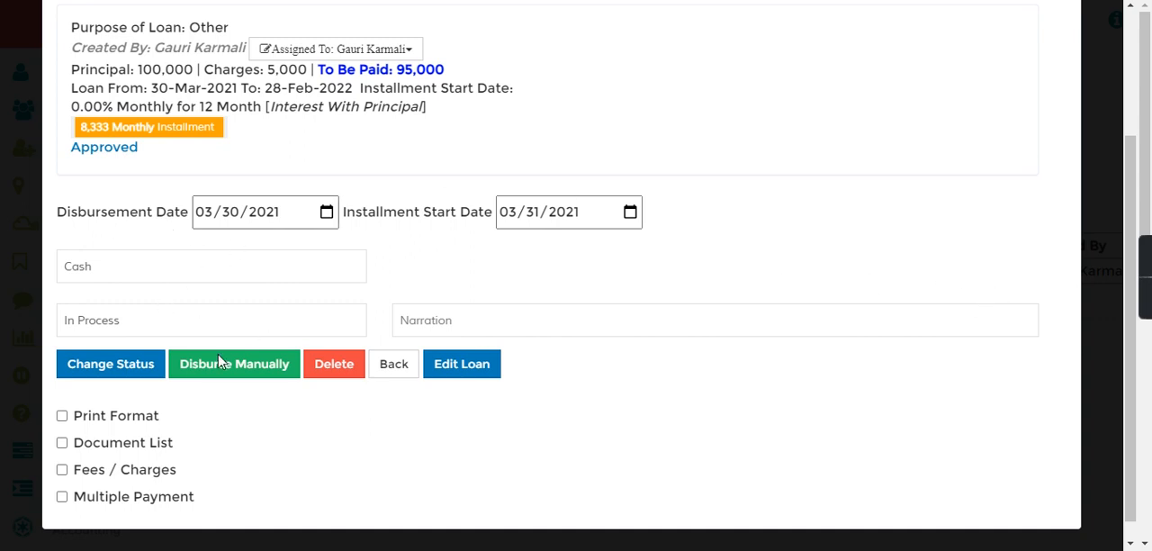
- Disburse the approved loan manually in Cash with the narration Loan Disbursement and close its details
left_click(92, 268)
left_click(92, 268)
type("Loan Disbursement")
left_click(236, 370)
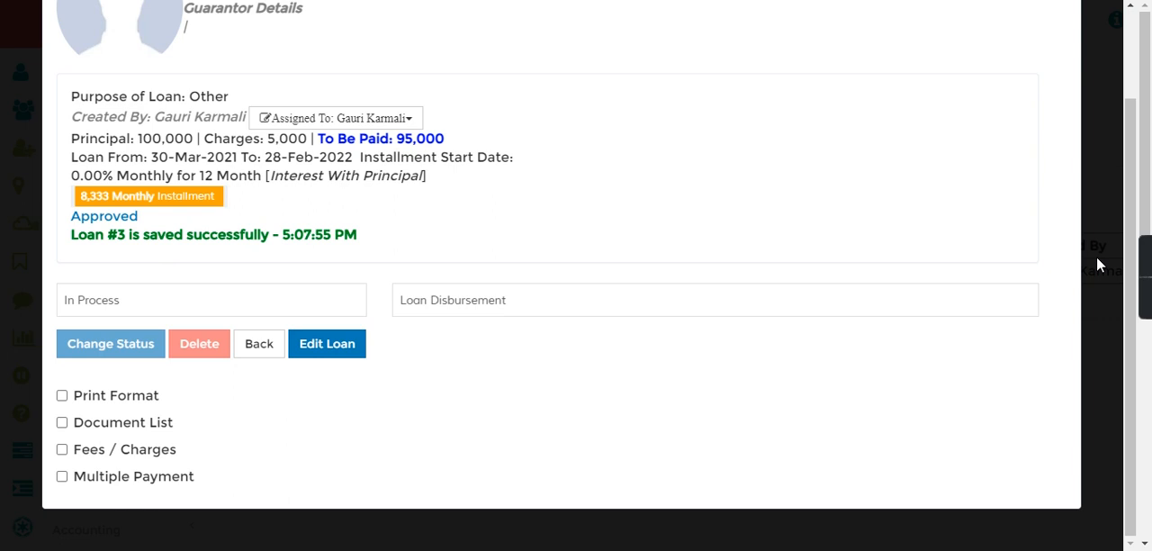
left_click_drag(1131, 338, 1135, 180)
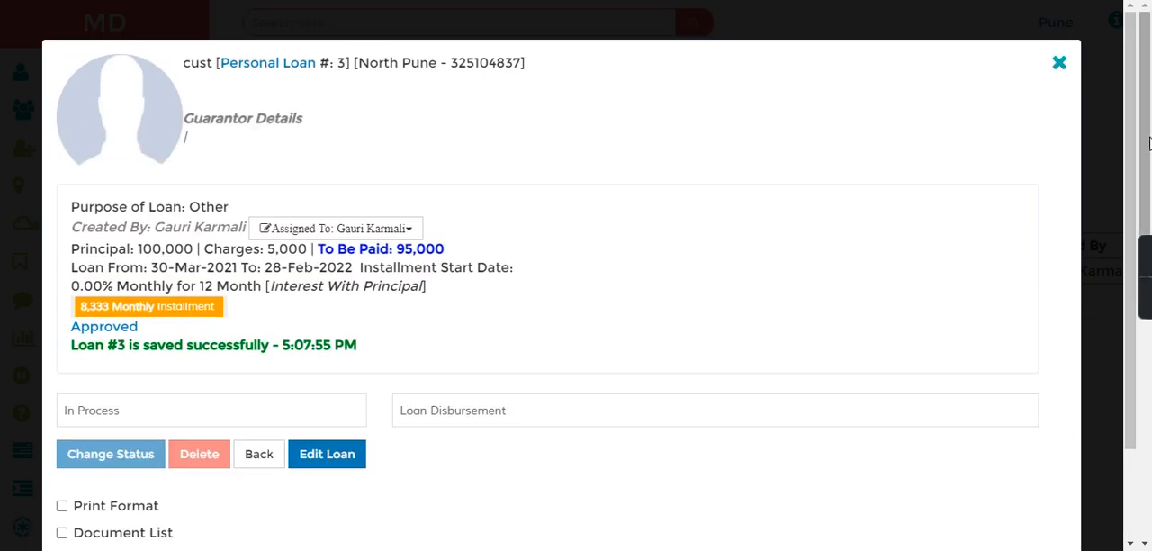
left_click(1059, 62)
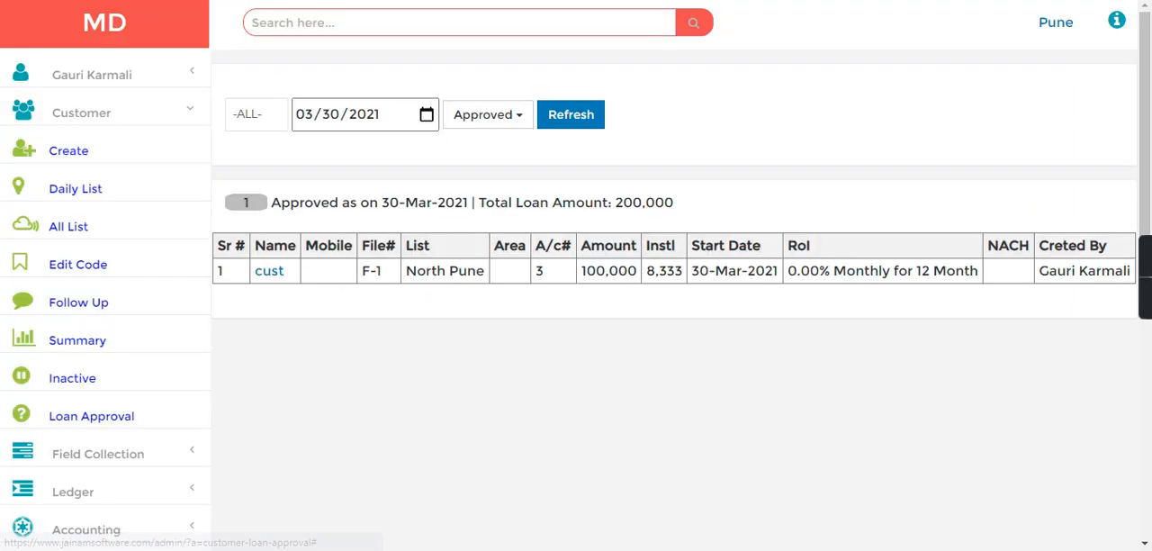
- Search for the disbursed loan by its account number and review its installment, tenure and balance summary
left_click(300, 16)
type("3")
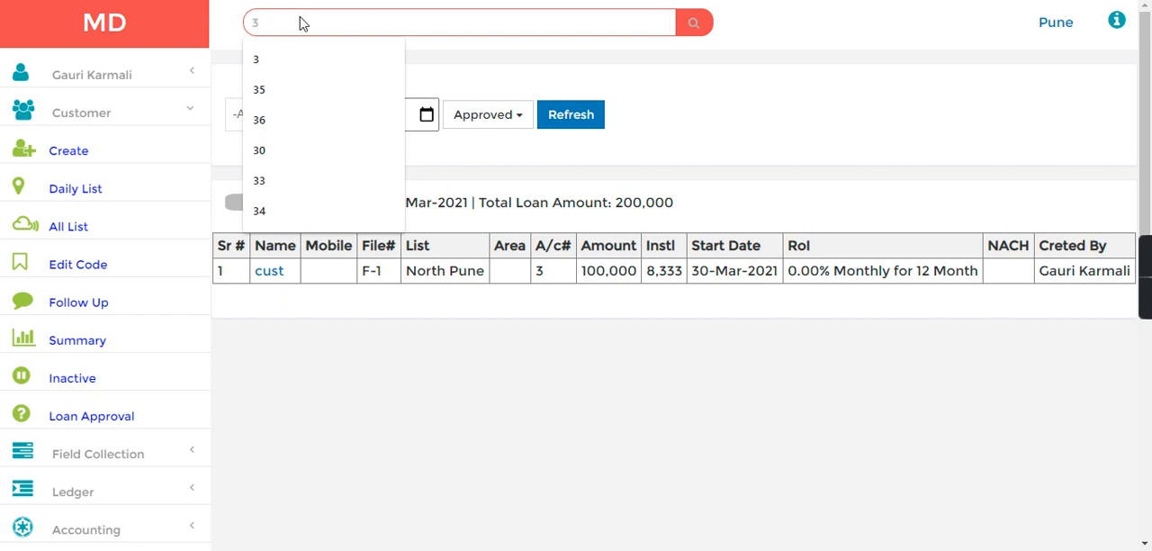
key("Return")
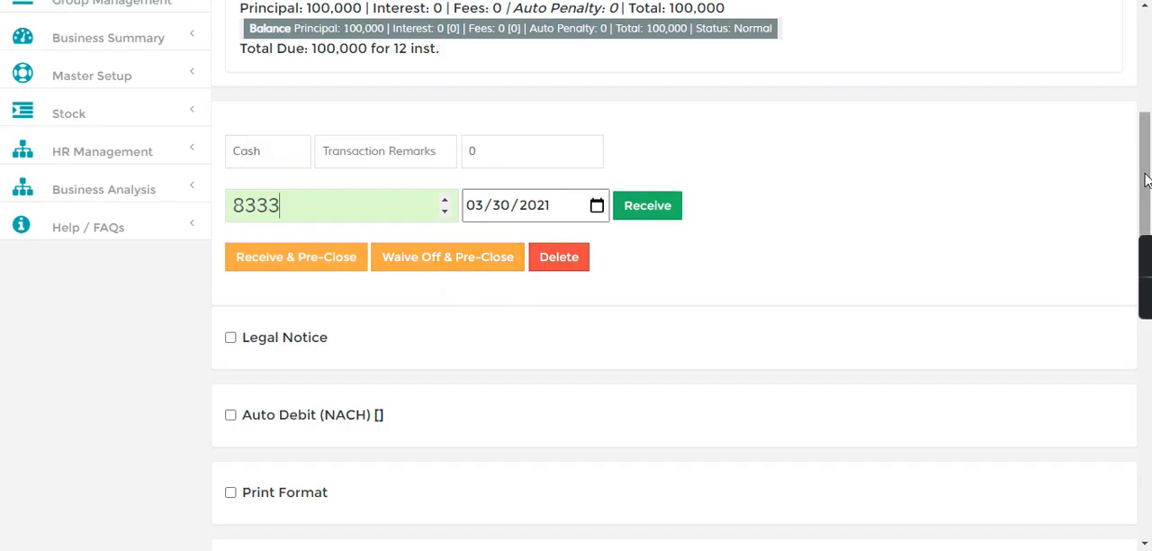
left_click_drag(1148, 158, 1148, 110)
left_click_drag(295, 178, 469, 254)
left_click_drag(306, 254, 524, 255)
- Show the loan's Installment Tracker, check the monthly principal and interest schedule, and collapse the section
left_click_drag(1148, 130, 1148, 298)
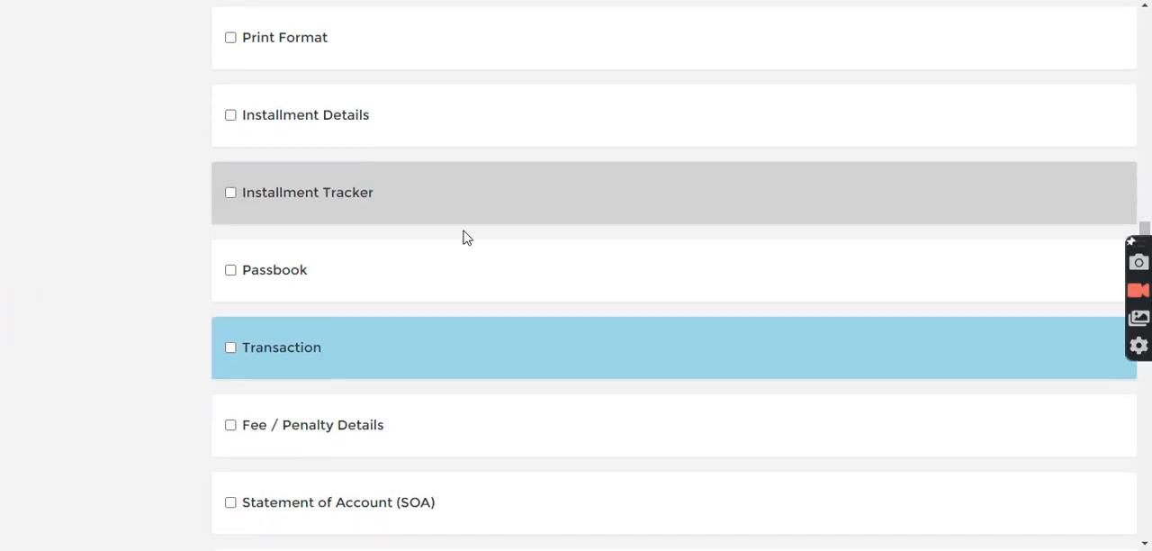
left_click(231, 193)
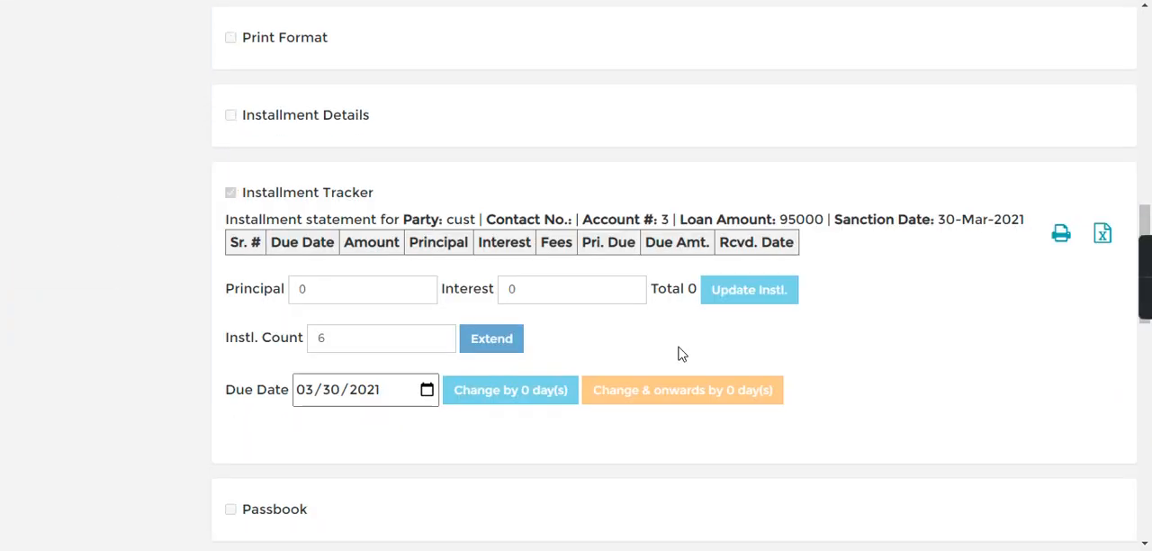
left_click_drag(529, 268, 542, 402)
left_click(542, 402)
left_click_drag(1147, 198, 1146, 240)
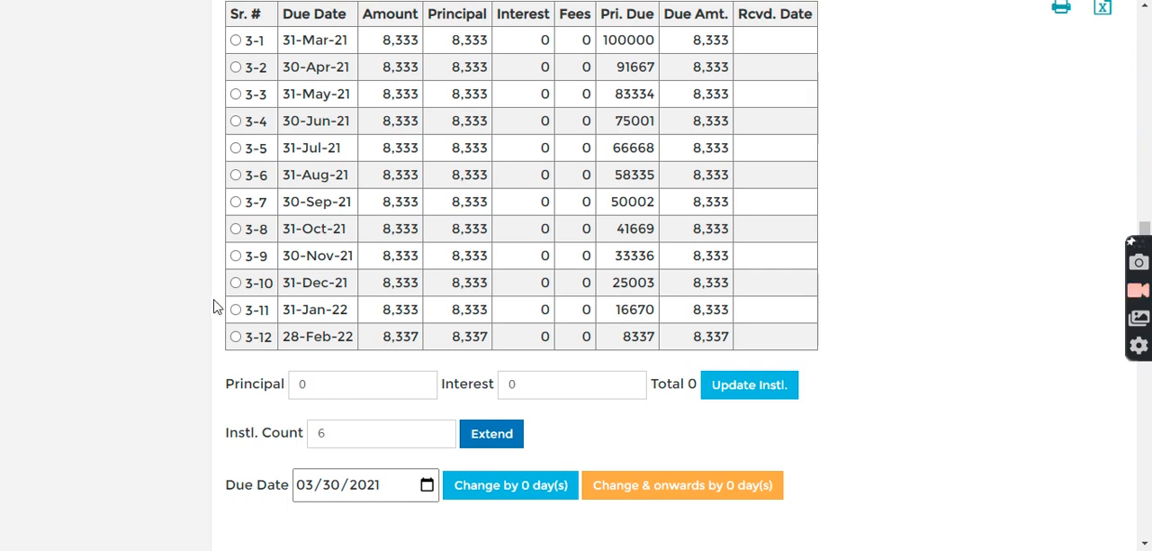
left_click_drag(1144, 232, 1145, 177)
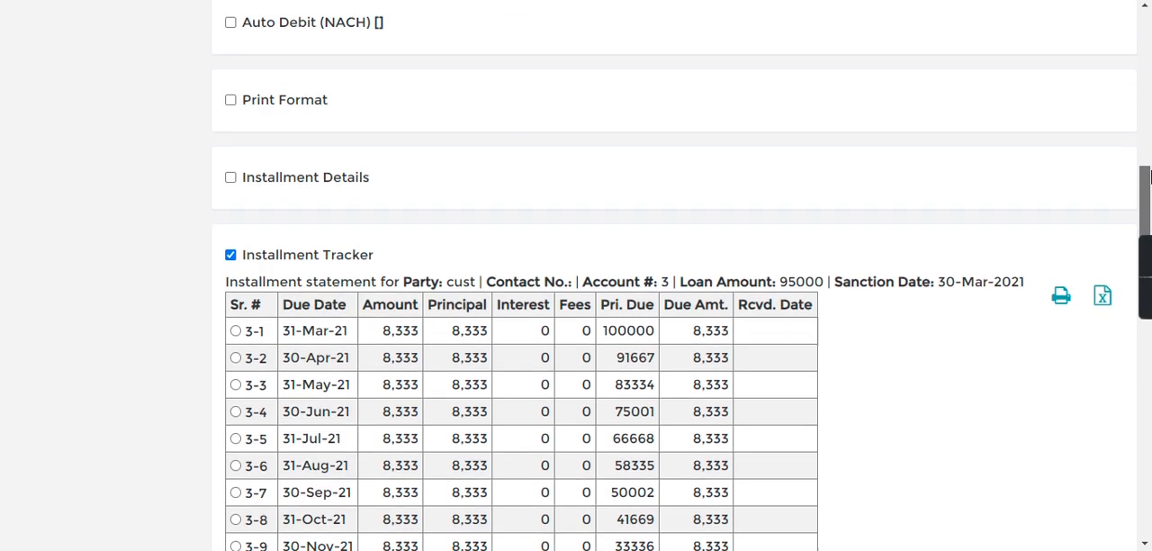
left_click(230, 255)
- Show the loan's Transaction statement and check the Disbursement and Subvention Charges entries
left_click_drag(1141, 221, 1145, 279)
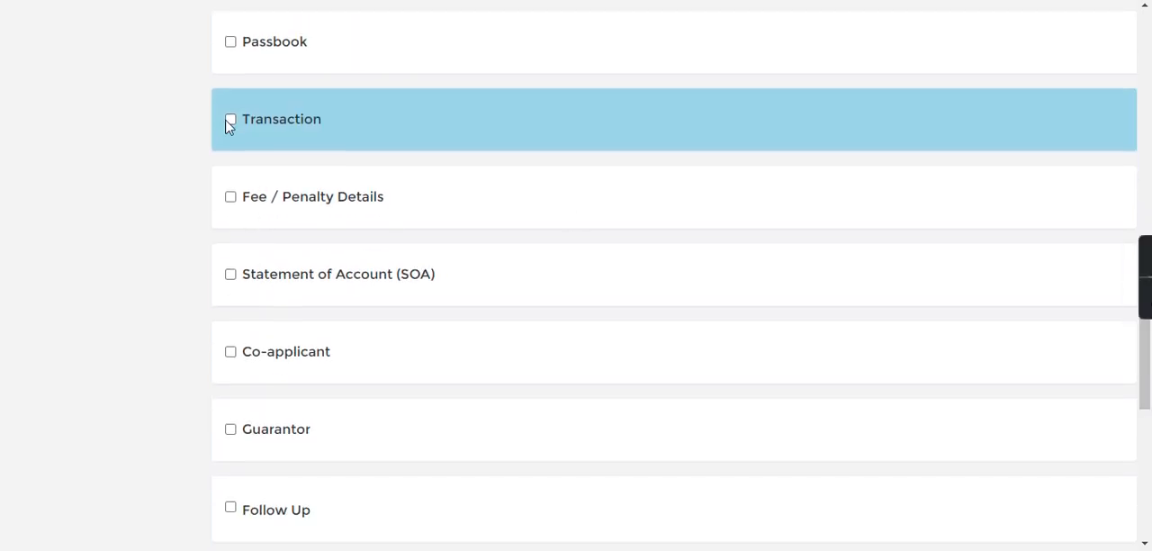
left_click(230, 120)
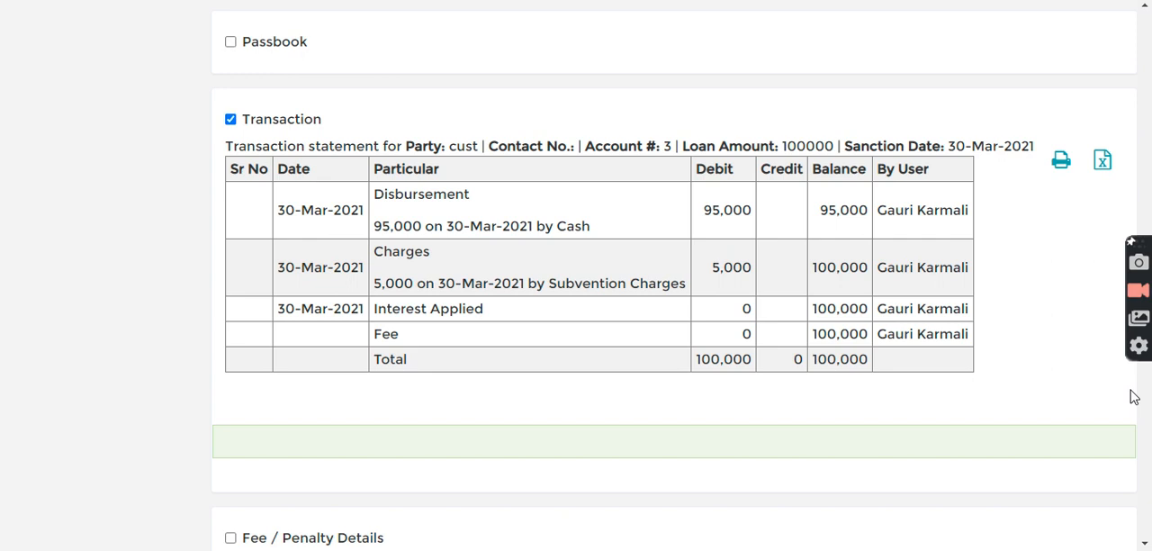
left_click(1146, 144)
left_click_drag(1147, 167, 1146, 289)
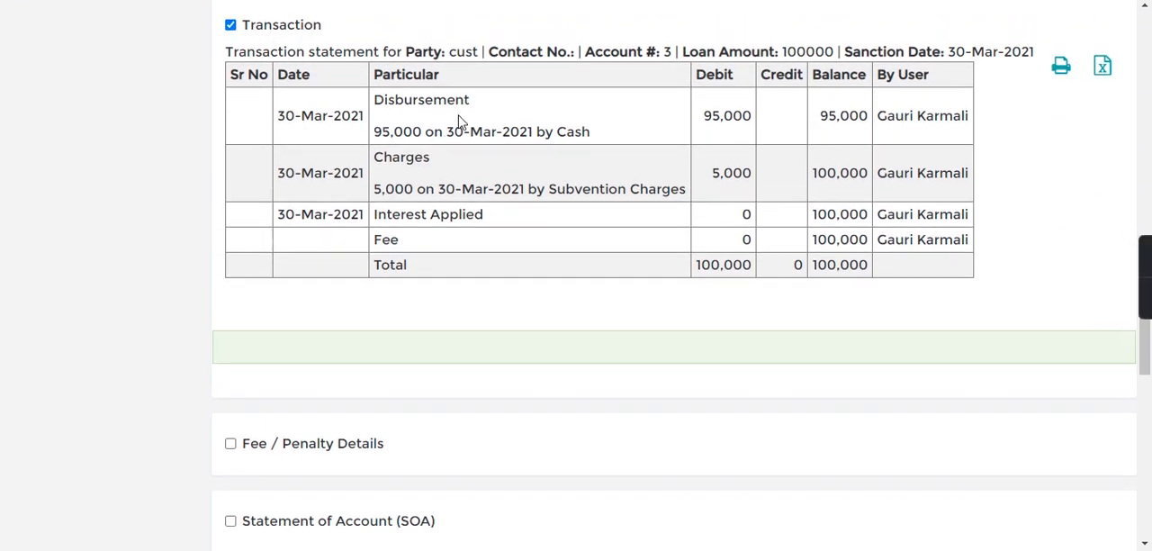
left_click_drag(351, 193, 581, 192)
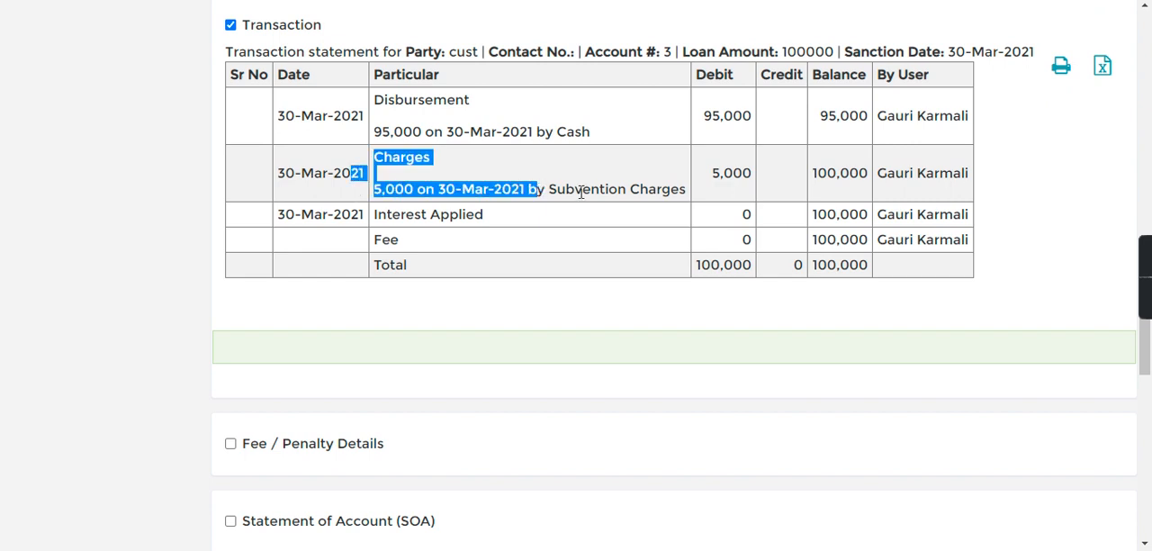
left_click(965, 268)
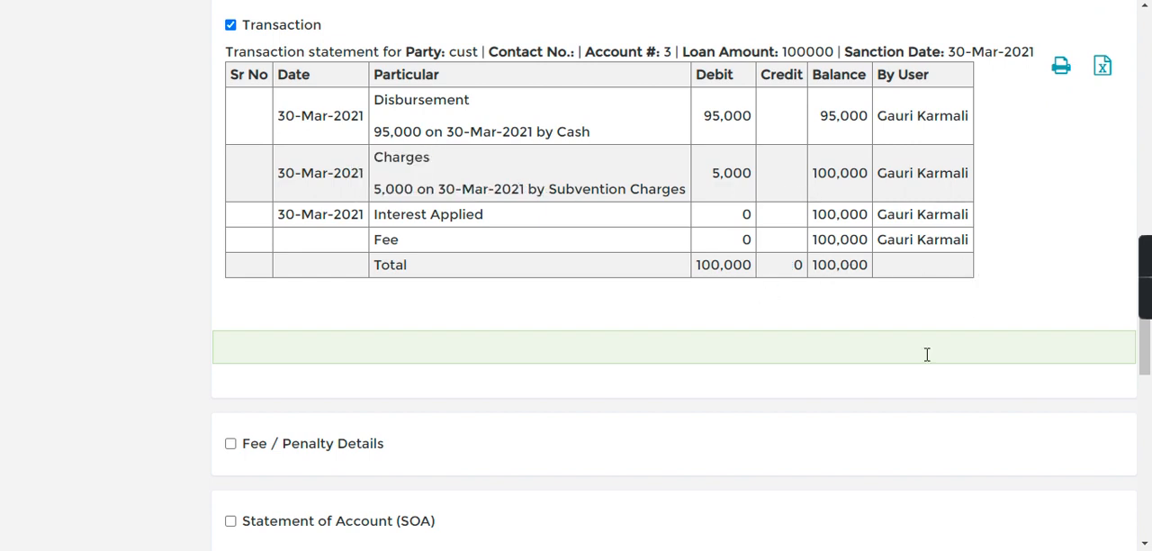
- Leave the loan account and return to the MD home page
left_click_drag(1144, 354, 1144, 85)
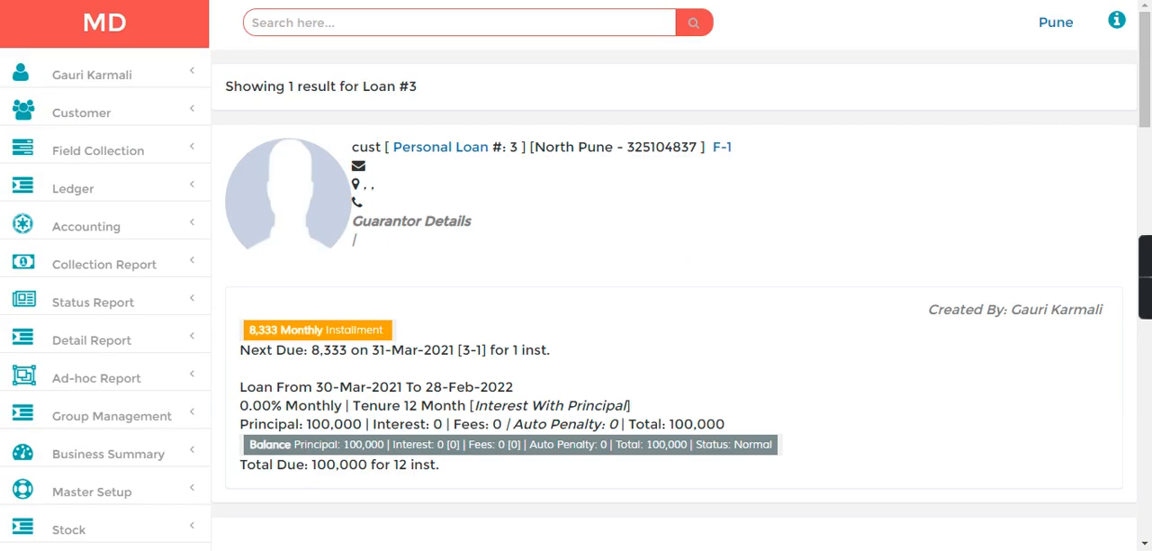
left_click(61, 45)
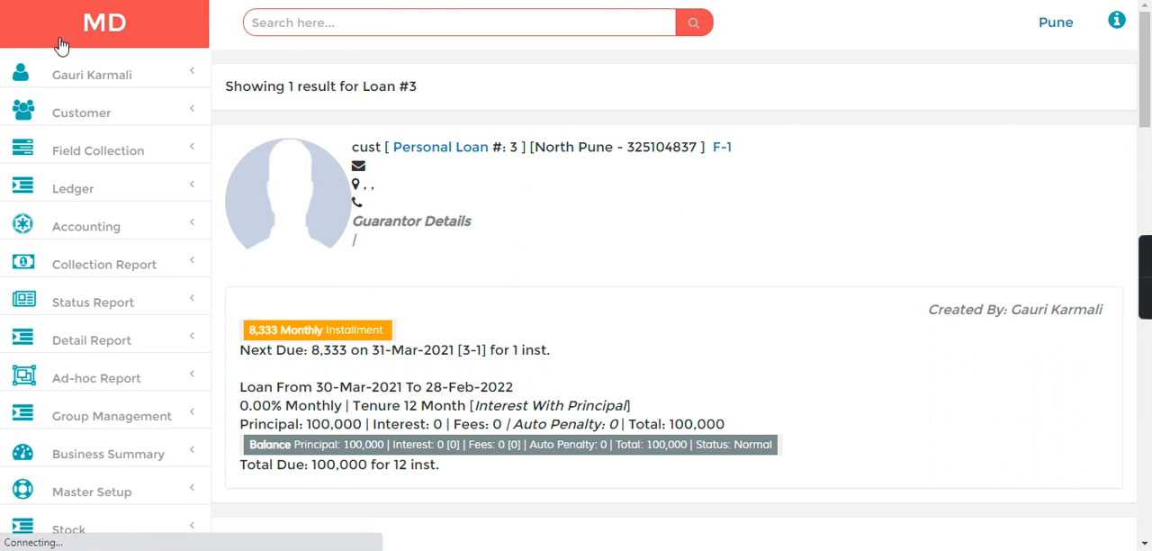